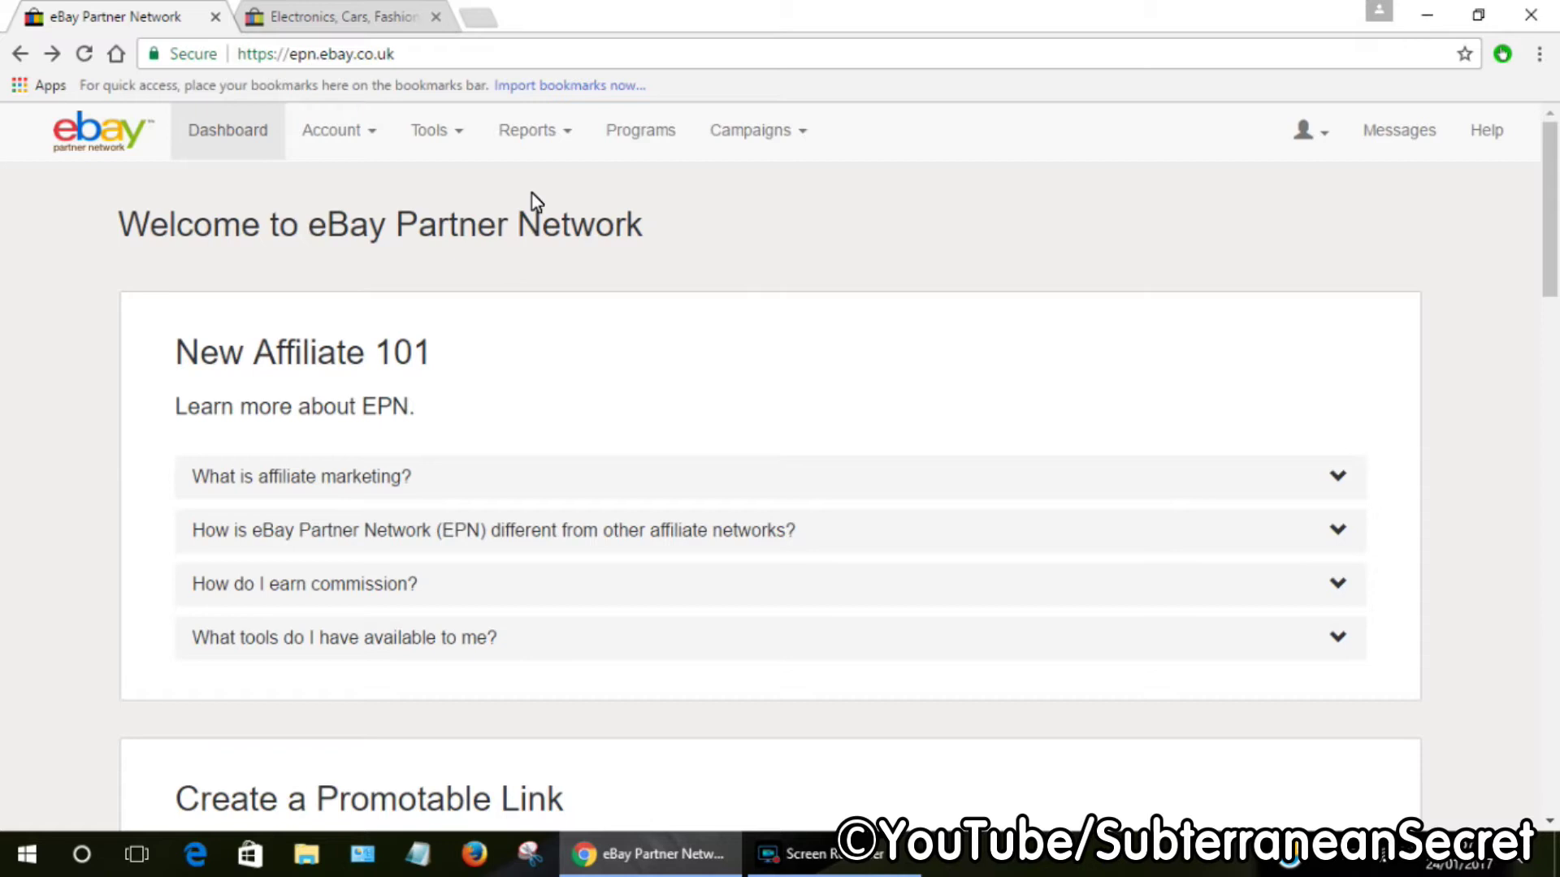
Scroll the dashboard down to the Create Links While Browsing eBay section with Default campaign
{"action": "left_click", "coordinate": [453, 133]}
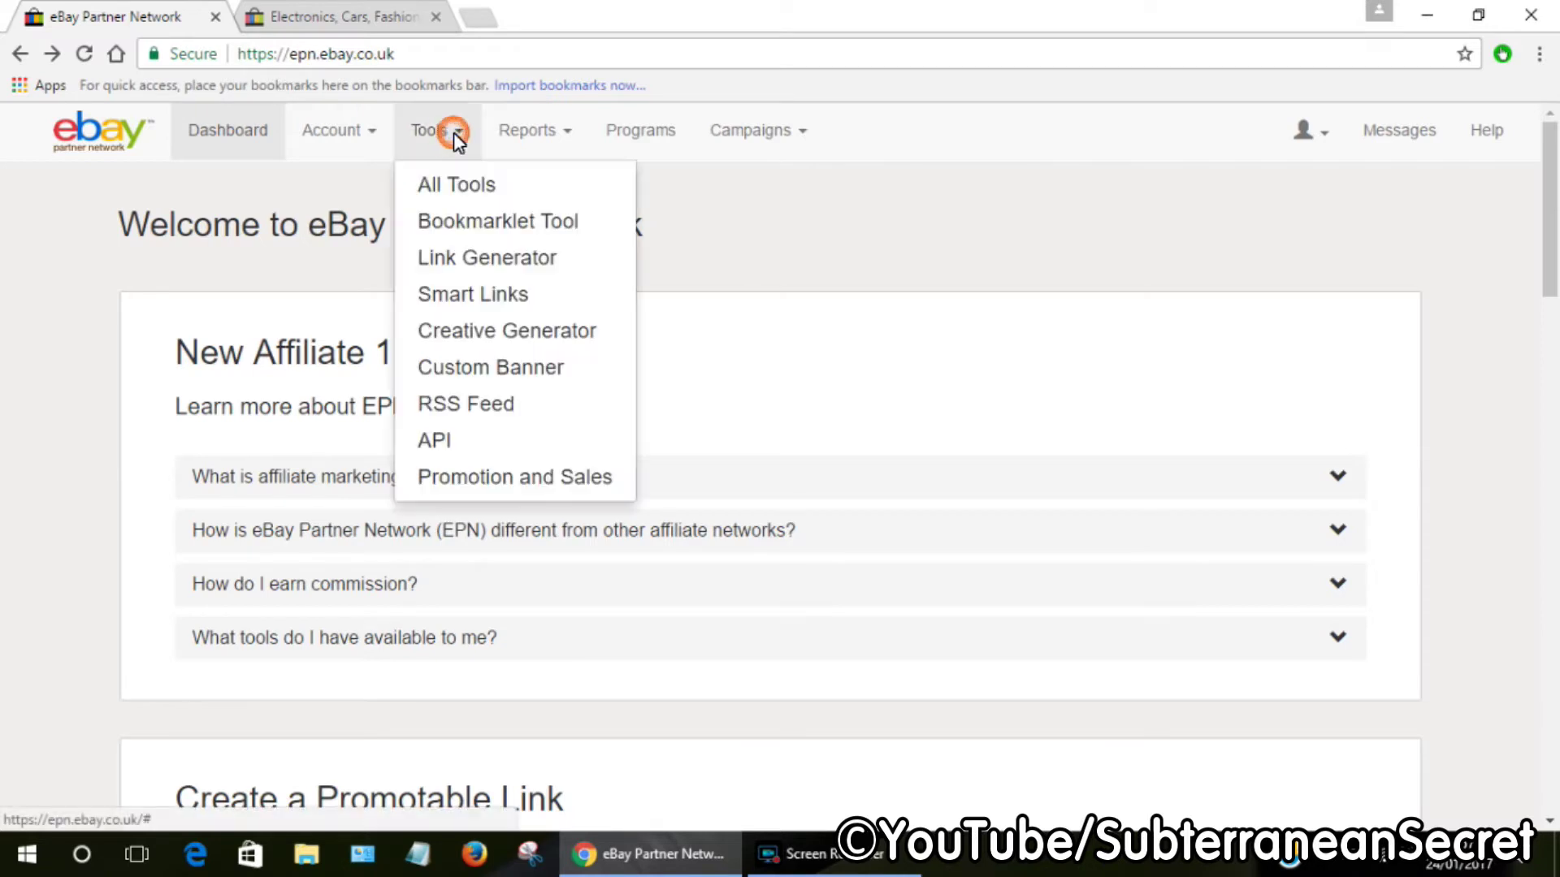
{"action": "left_click", "coordinate": [810, 279]}
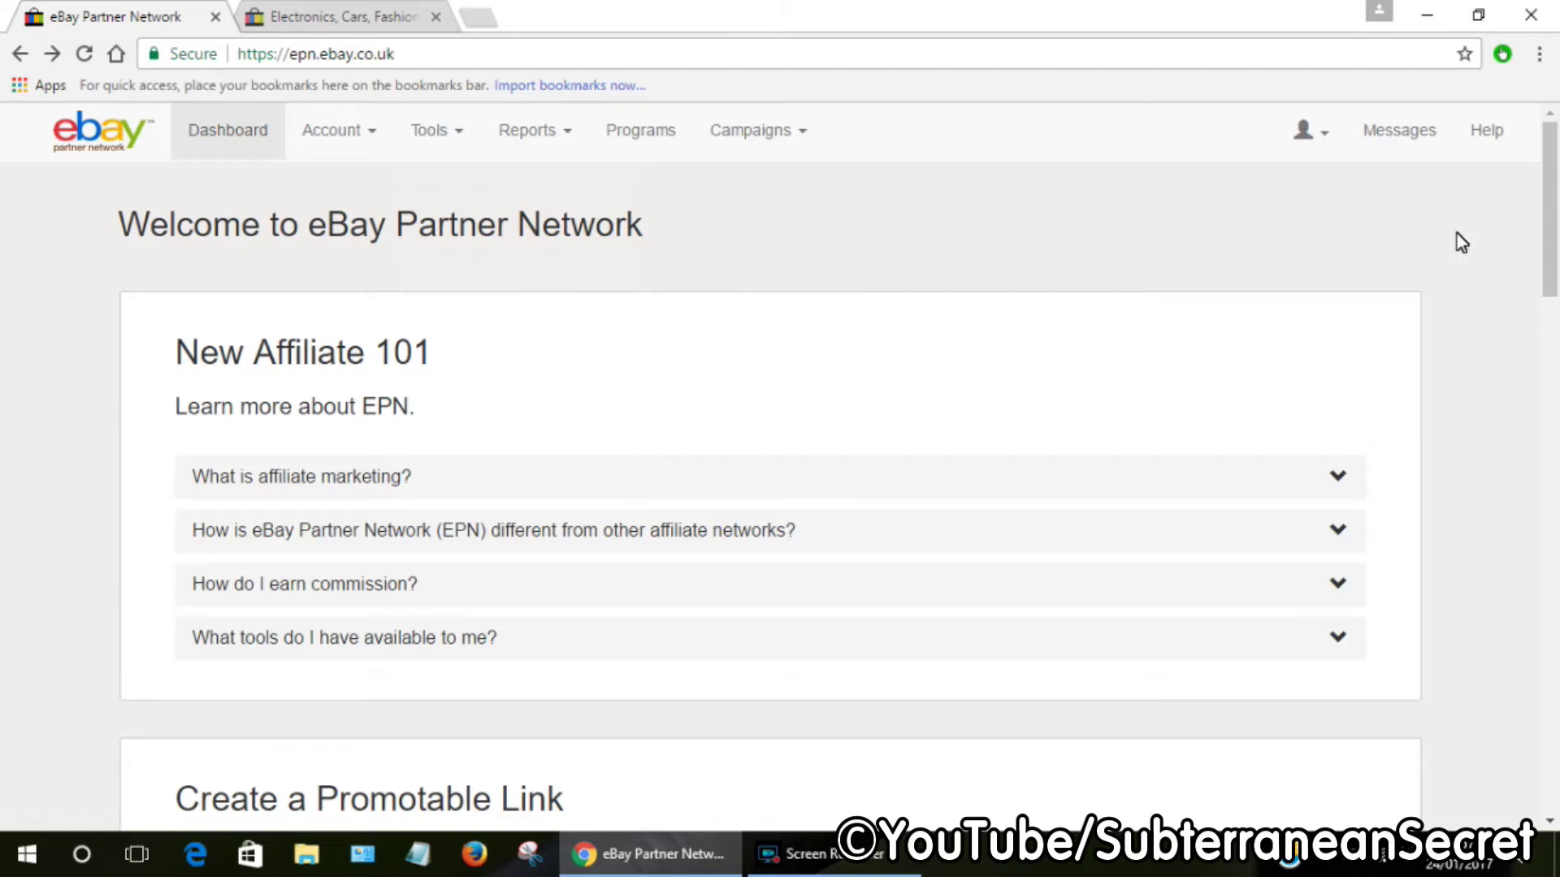
{"action": "left_click_drag", "start_coordinate": [1554, 171], "coordinate": [1554, 459]}
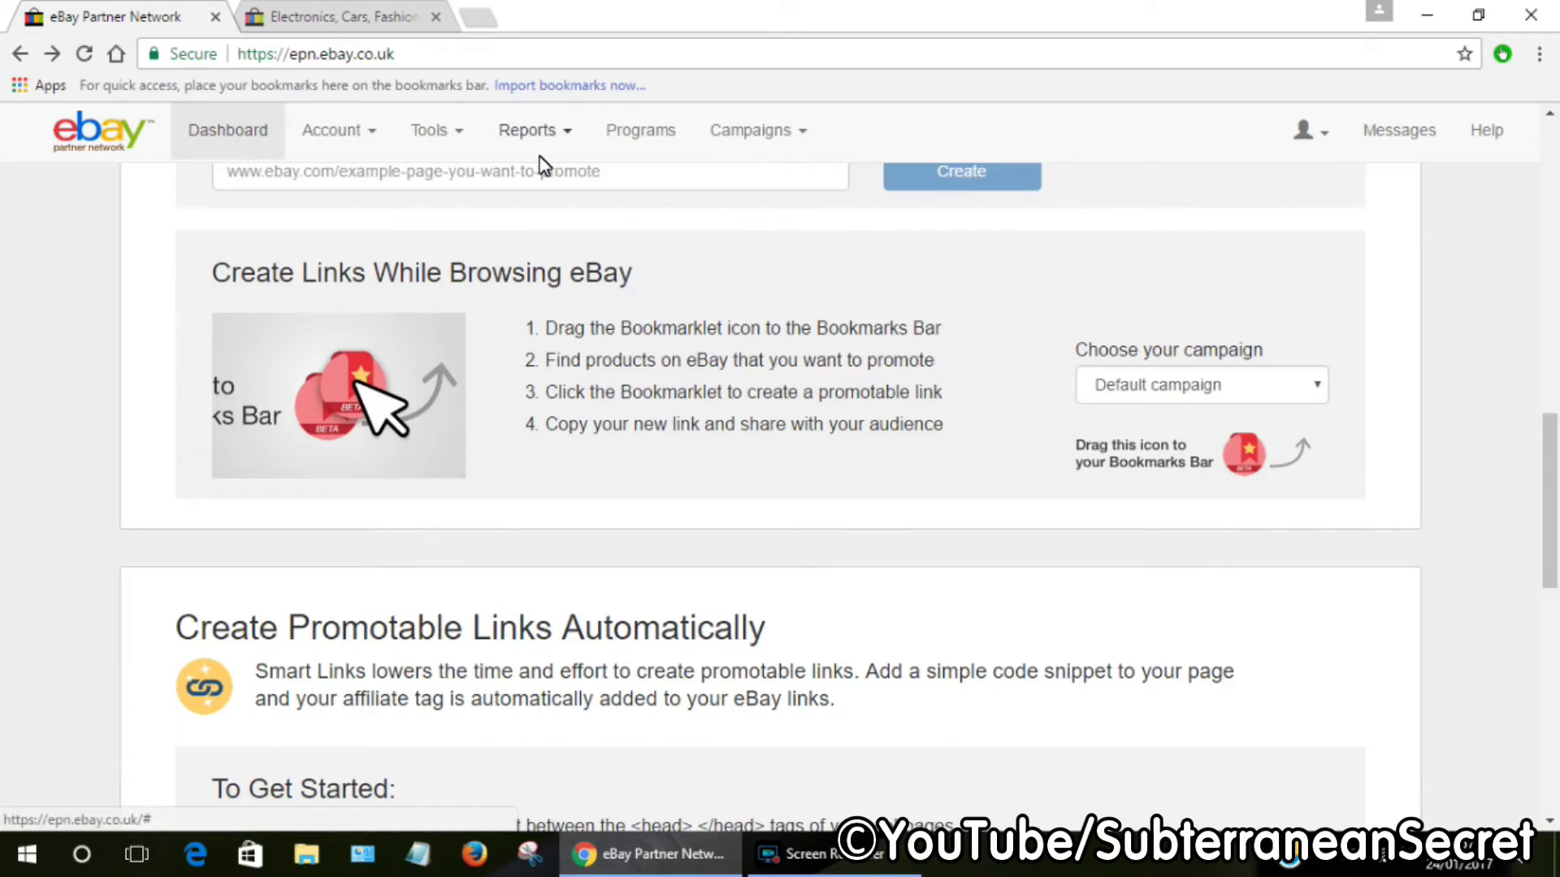
{"action": "left_click", "coordinate": [1539, 54]}
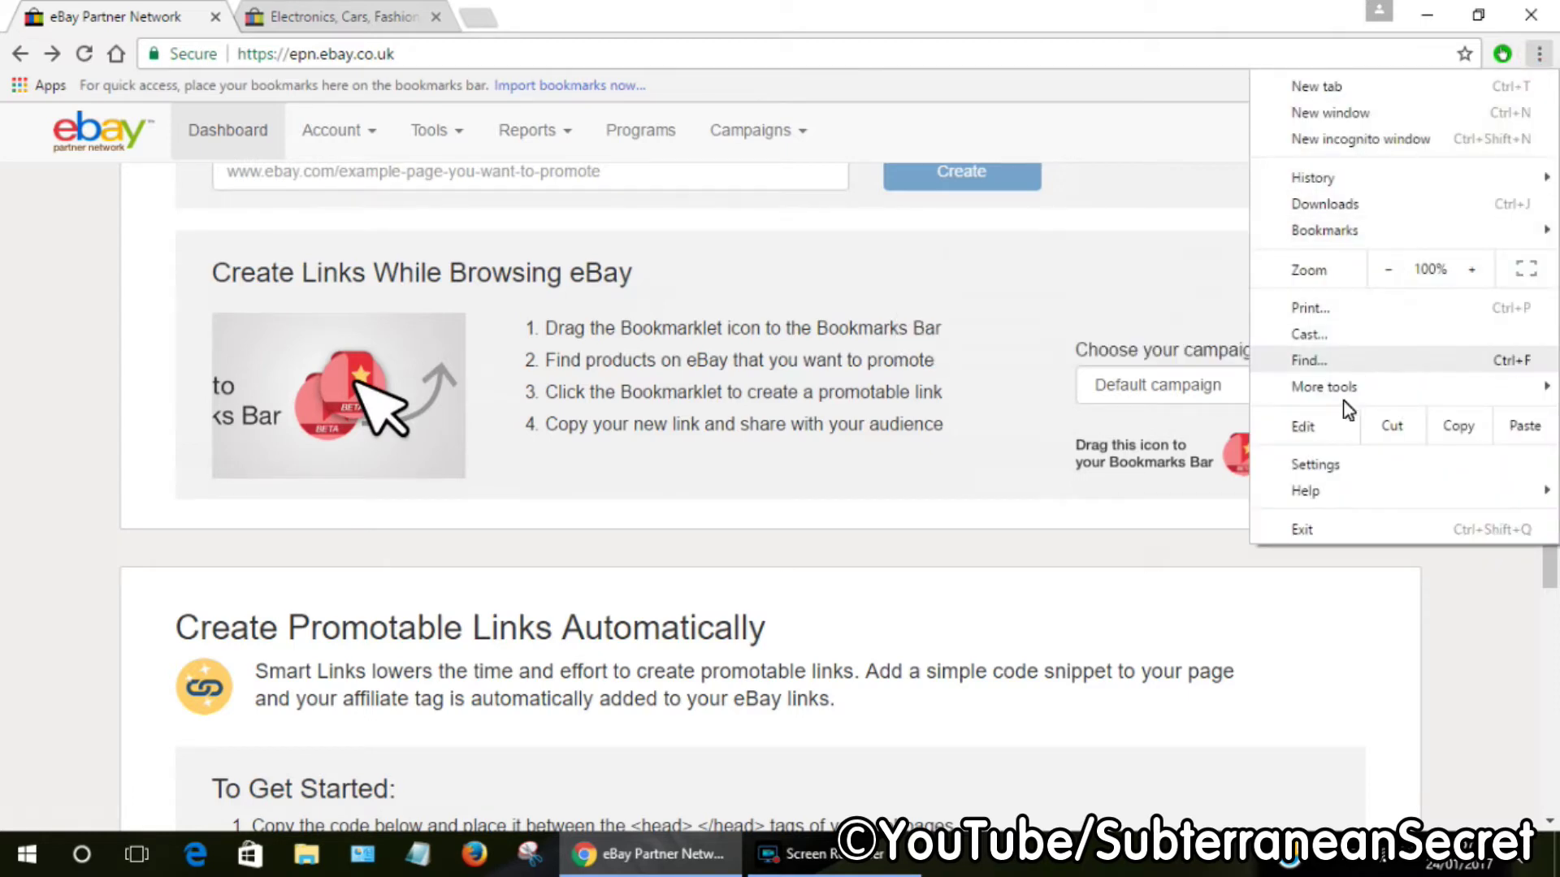
{"action": "left_click", "coordinate": [1312, 465]}
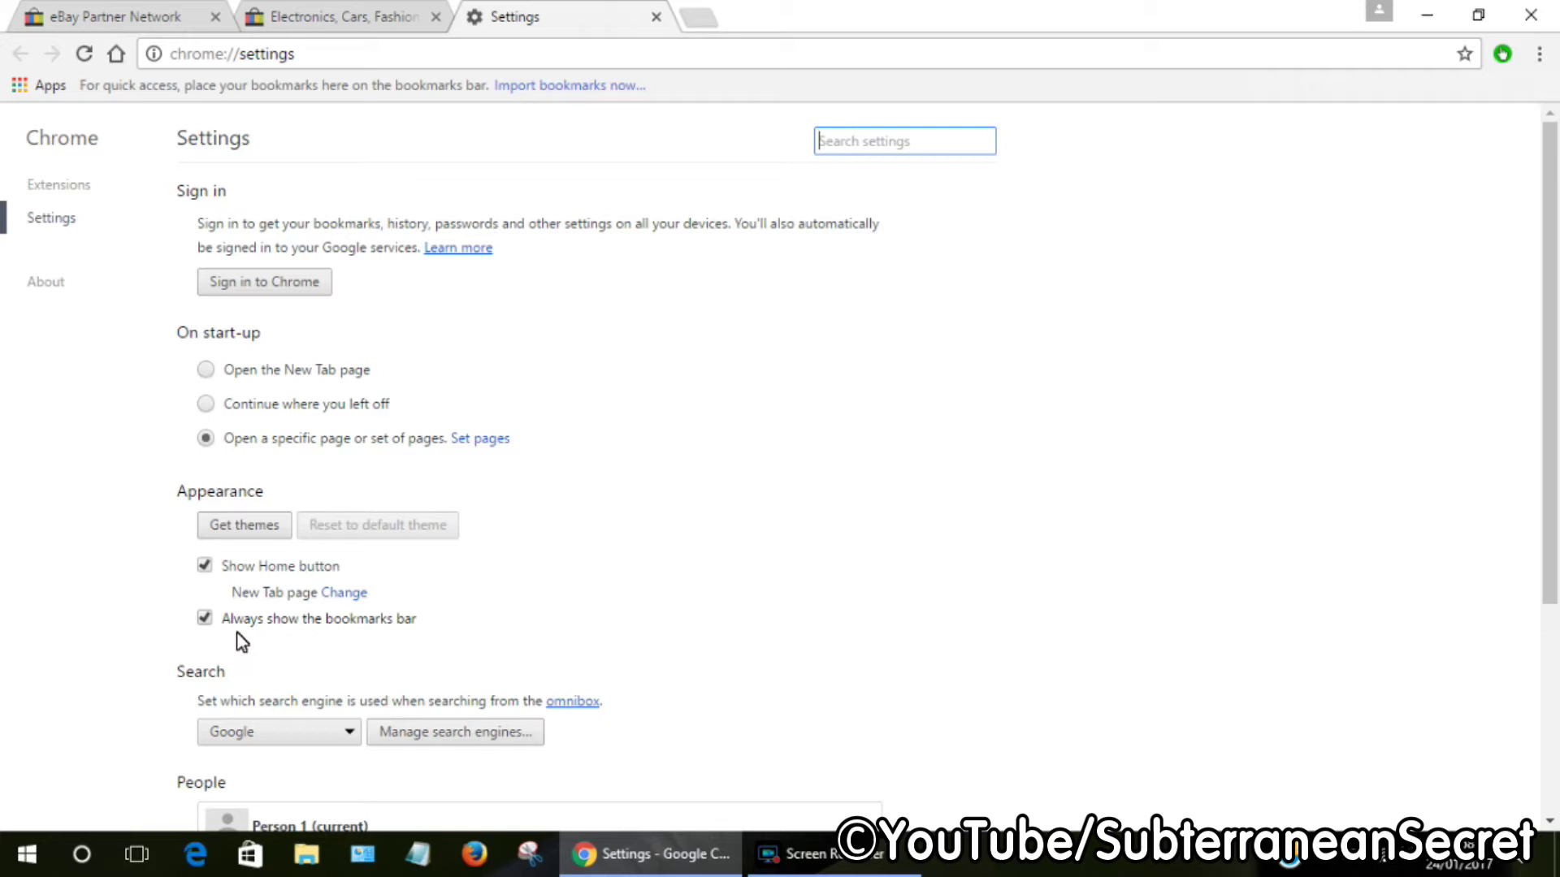
{"action": "left_click", "coordinate": [655, 18]}
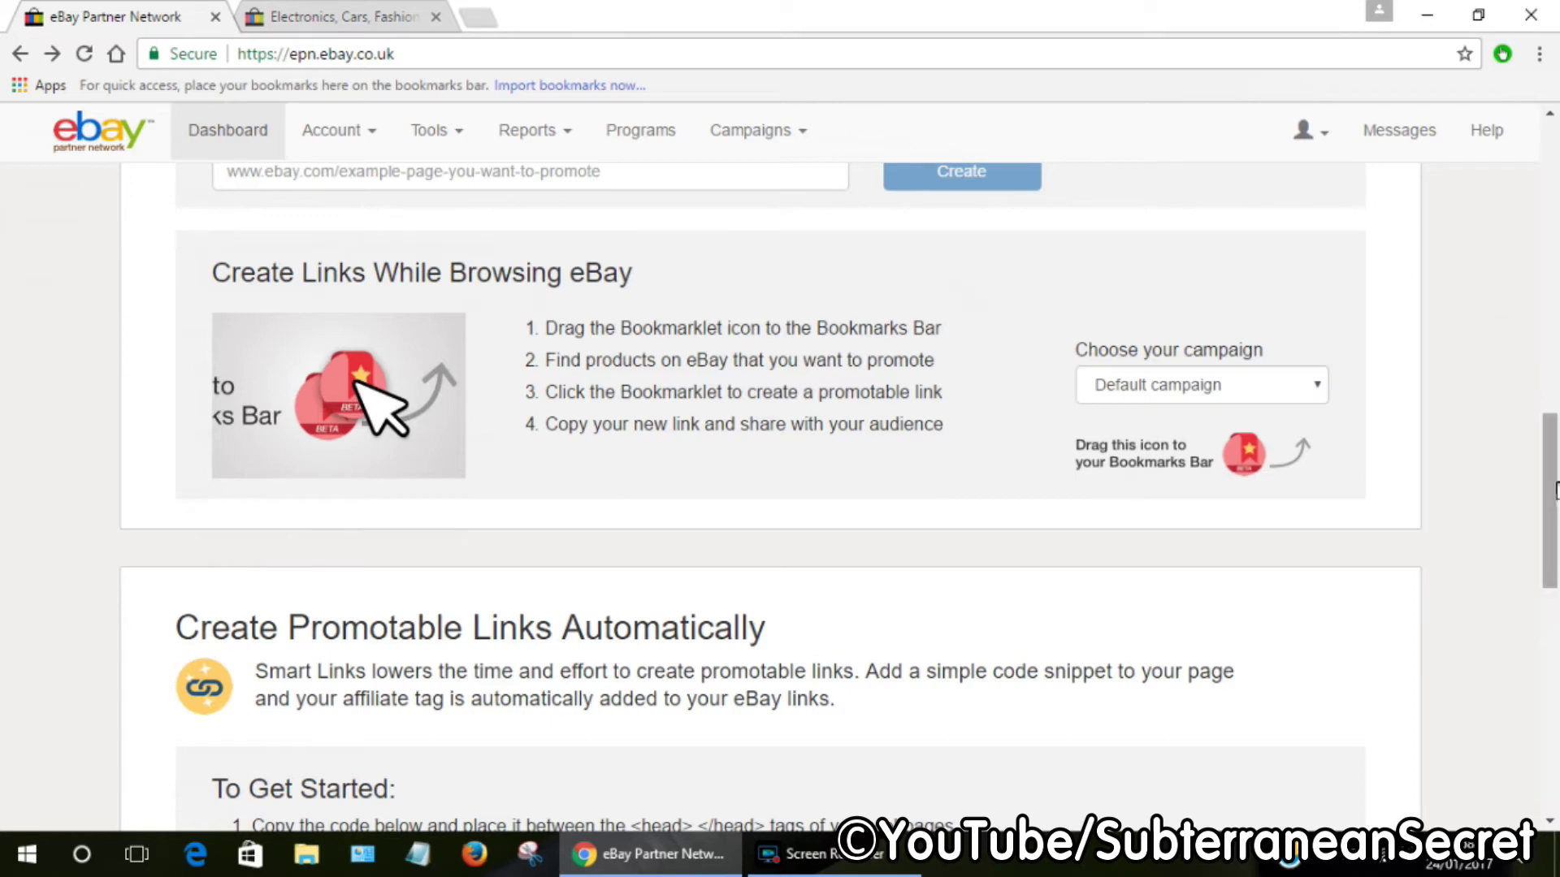
Drag the red EPN-Default campaign bookmarklet icon onto Chrome's bookmarks bar
{"action": "left_click_drag", "start_coordinate": [1554, 481], "coordinate": [1553, 494]}
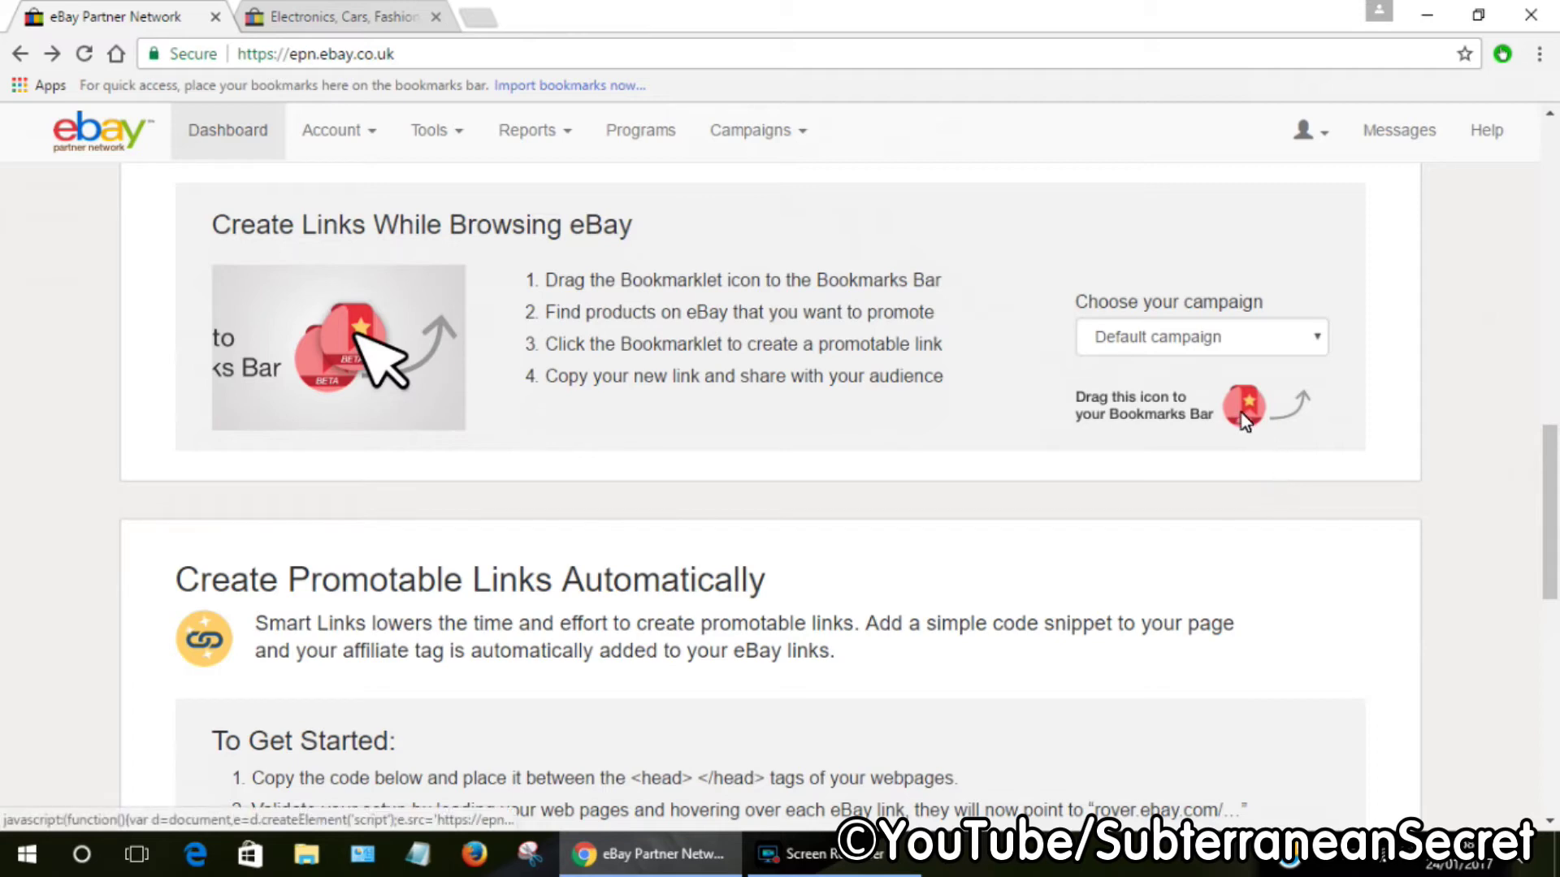
{"action": "left_click_drag", "start_coordinate": [1247, 418], "coordinate": [280, 88]}
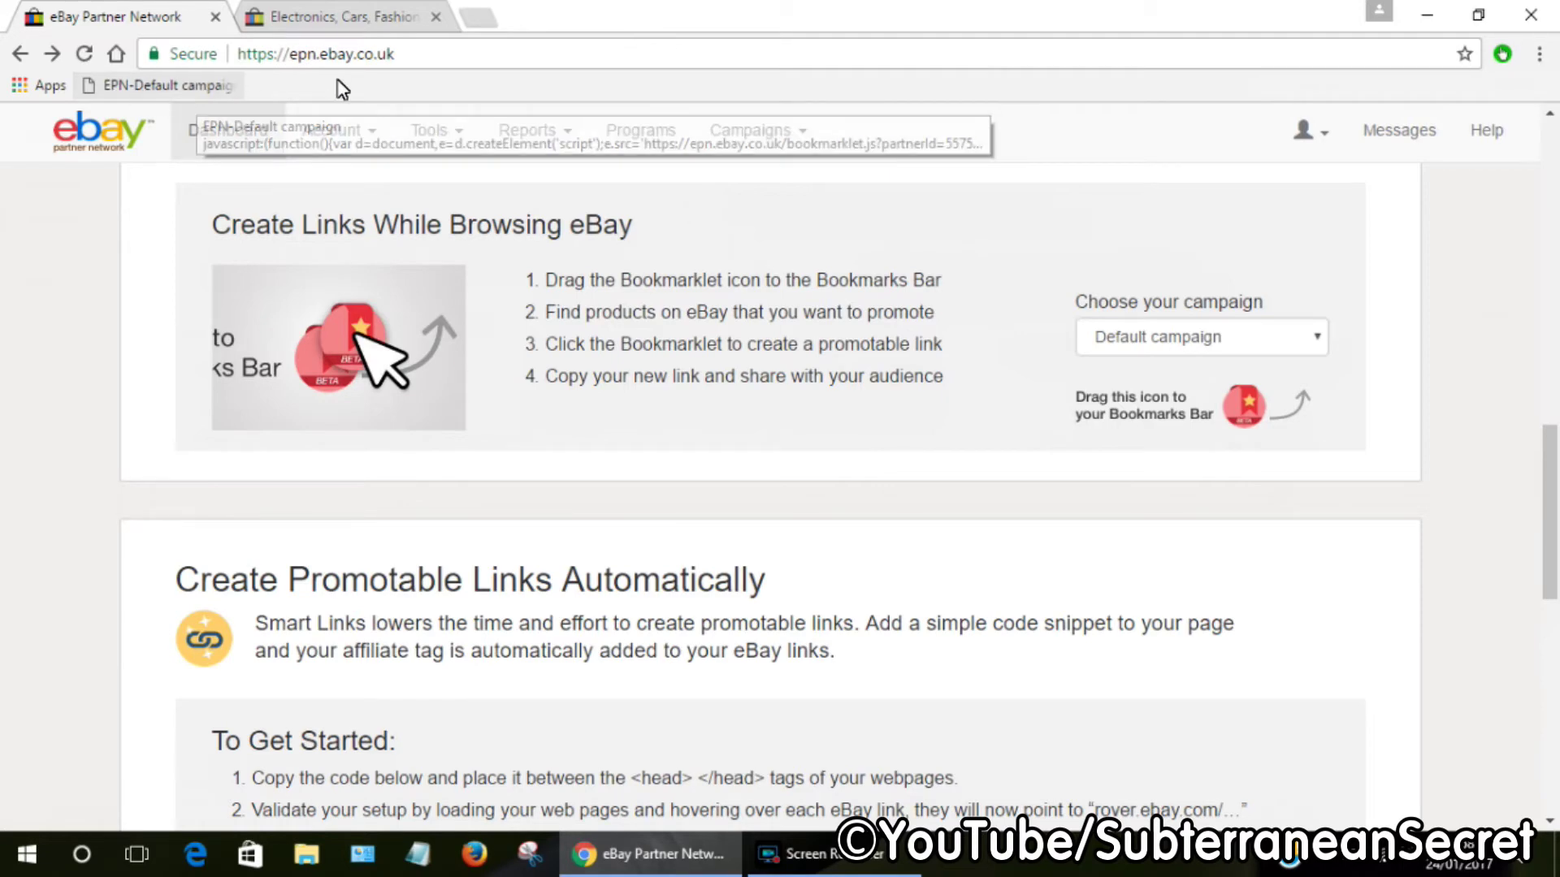
On eBay, browse Fashion > Womens Fashion > Coats & Jackets and open the £17.95 Ladies Hooded Fleece Xmas Jacket
{"action": "left_click", "coordinate": [346, 12]}
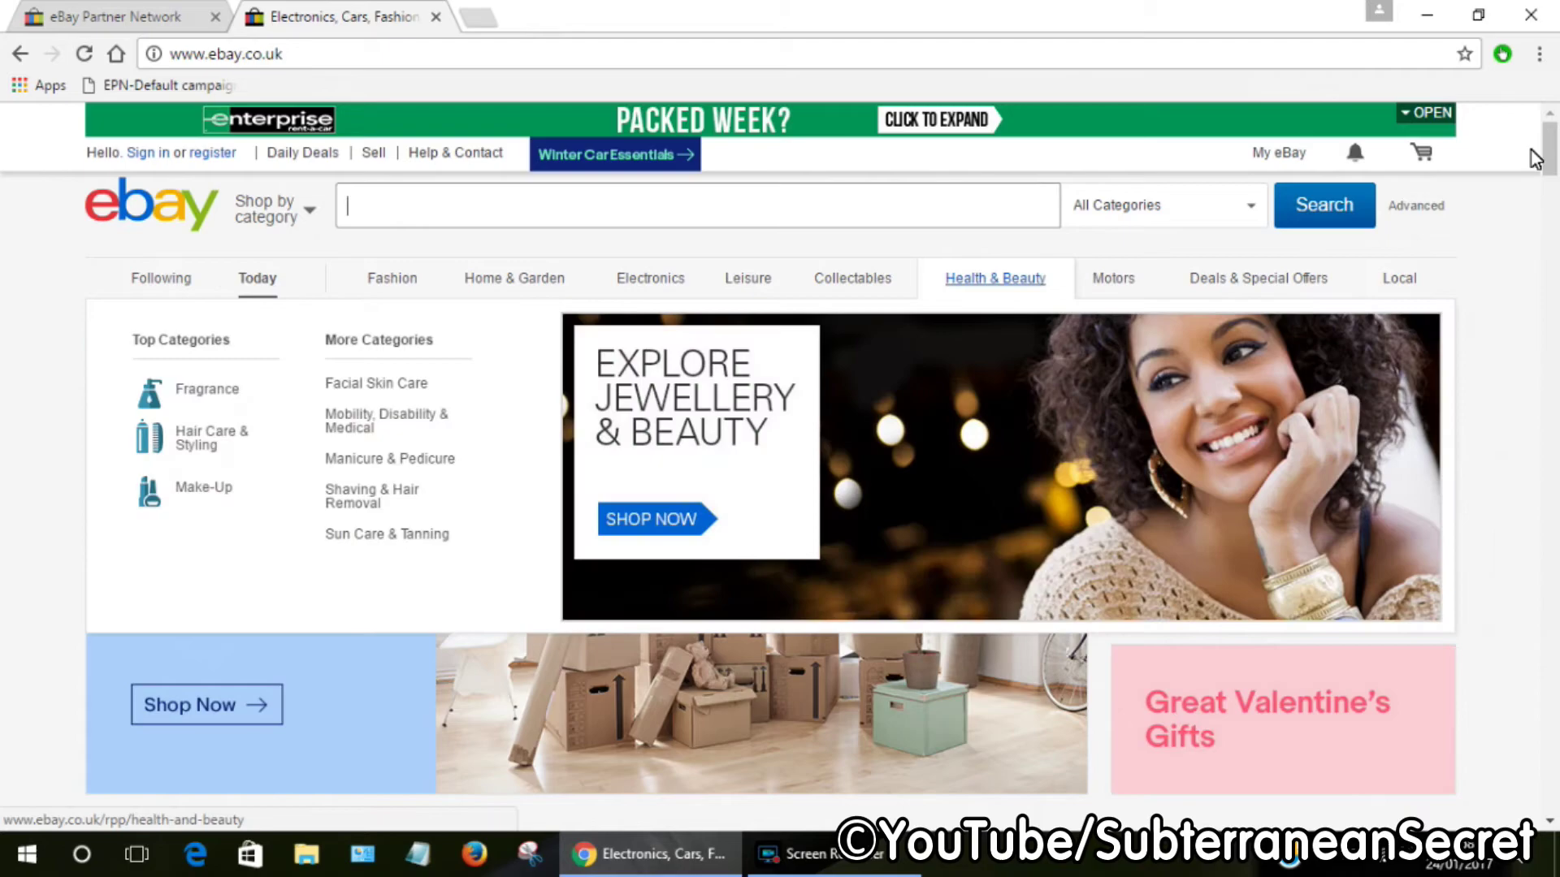
{"action": "mouse_move", "coordinate": [1554, 162]}
{"action": "left_mouse_down"}
{"action": "mouse_move", "coordinate": [1553, 317]}
{"action": "mouse_move", "coordinate": [1553, 142]}
{"action": "left_mouse_up"}
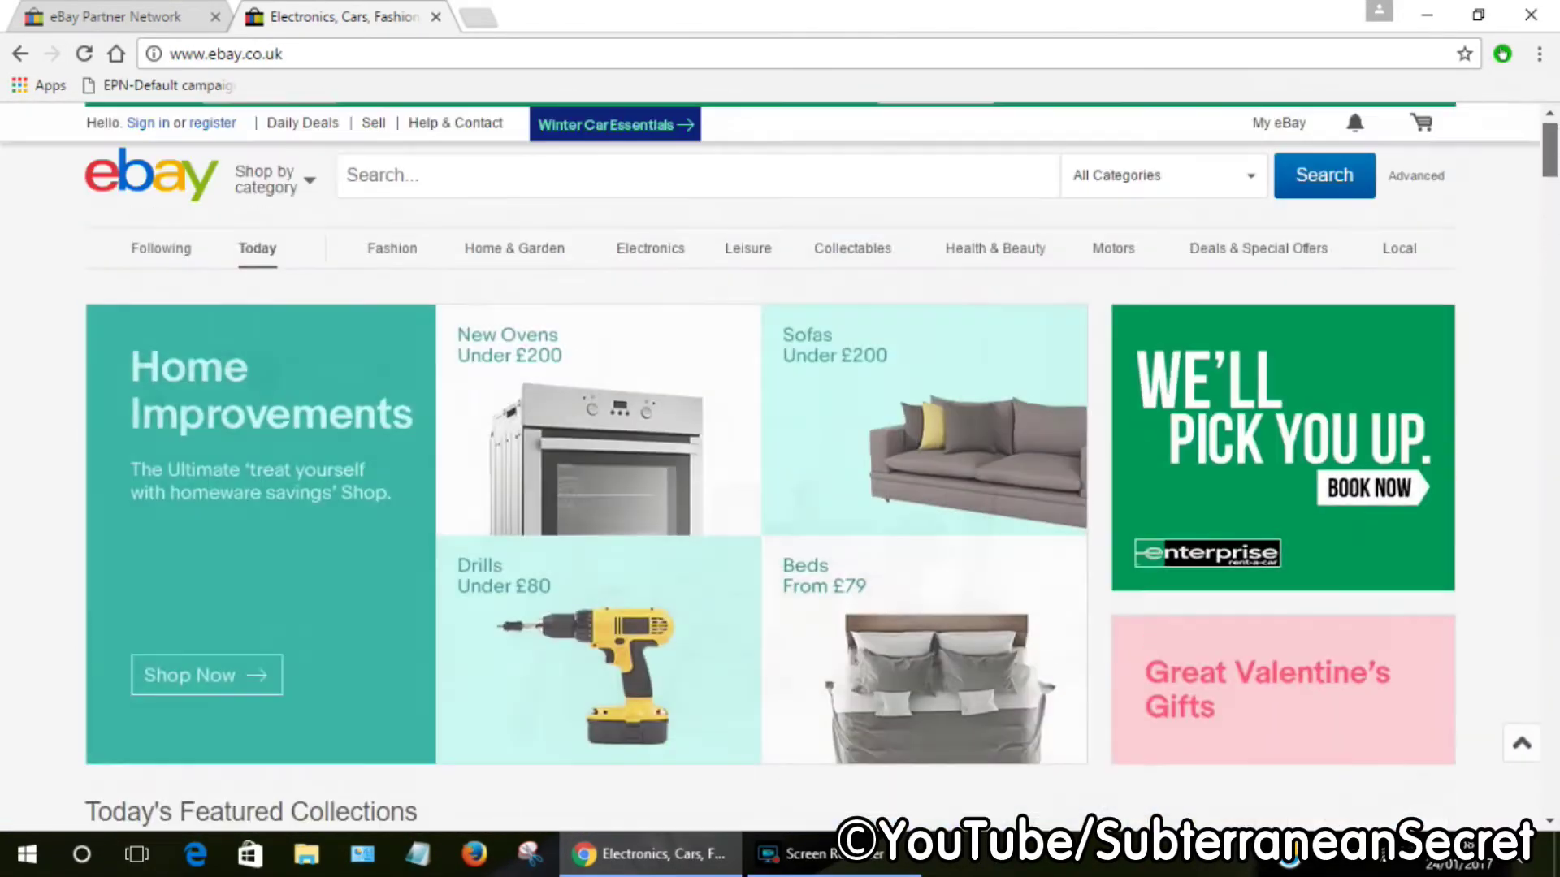
{"action": "left_click", "coordinate": [373, 284]}
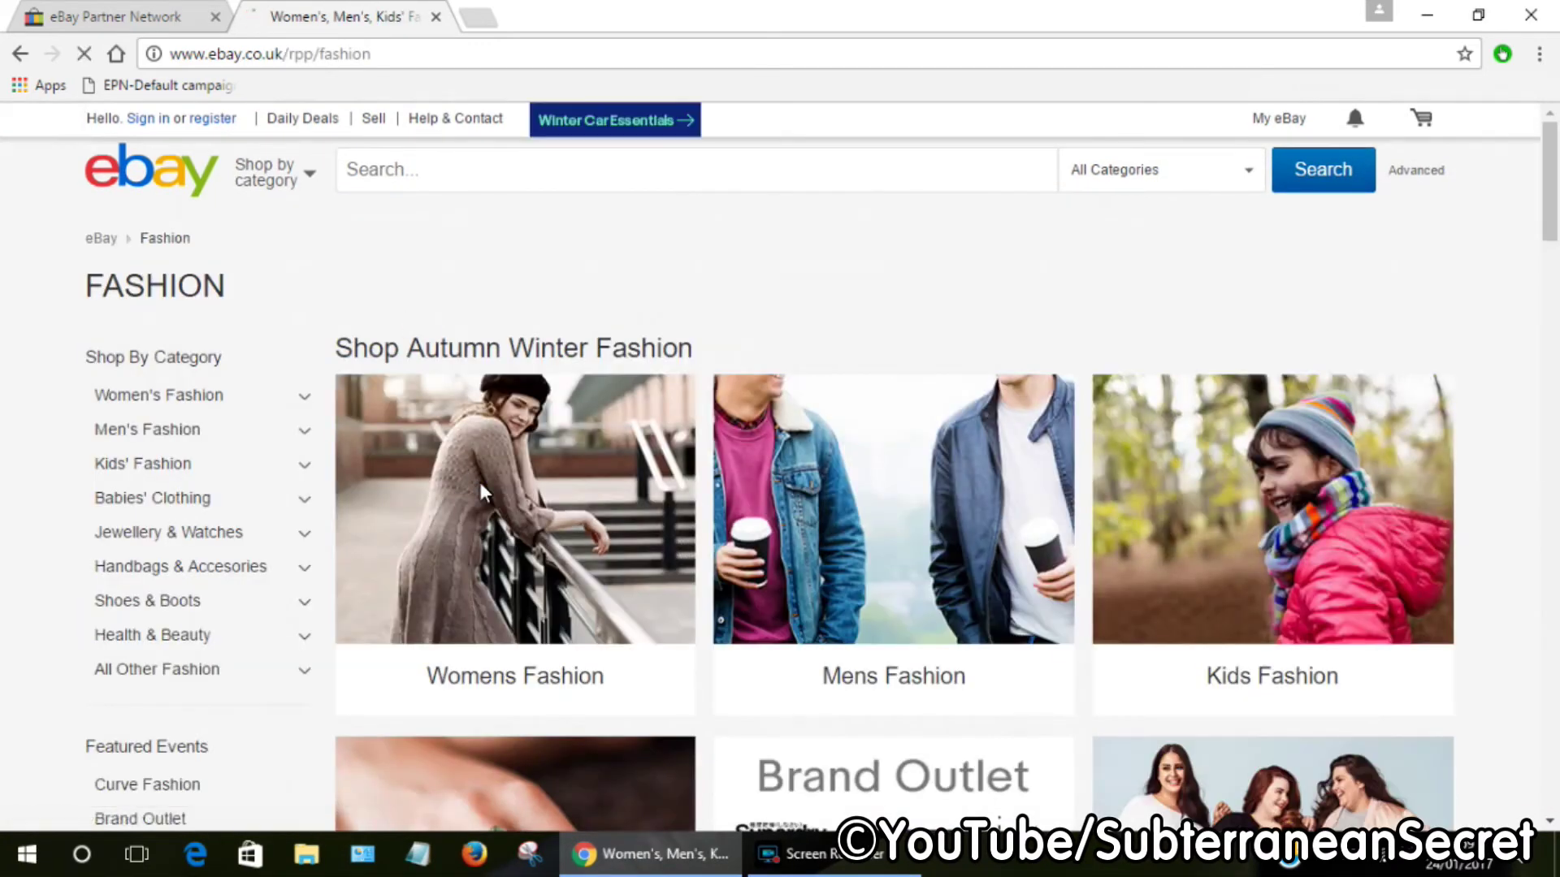
{"action": "left_click", "coordinate": [479, 481]}
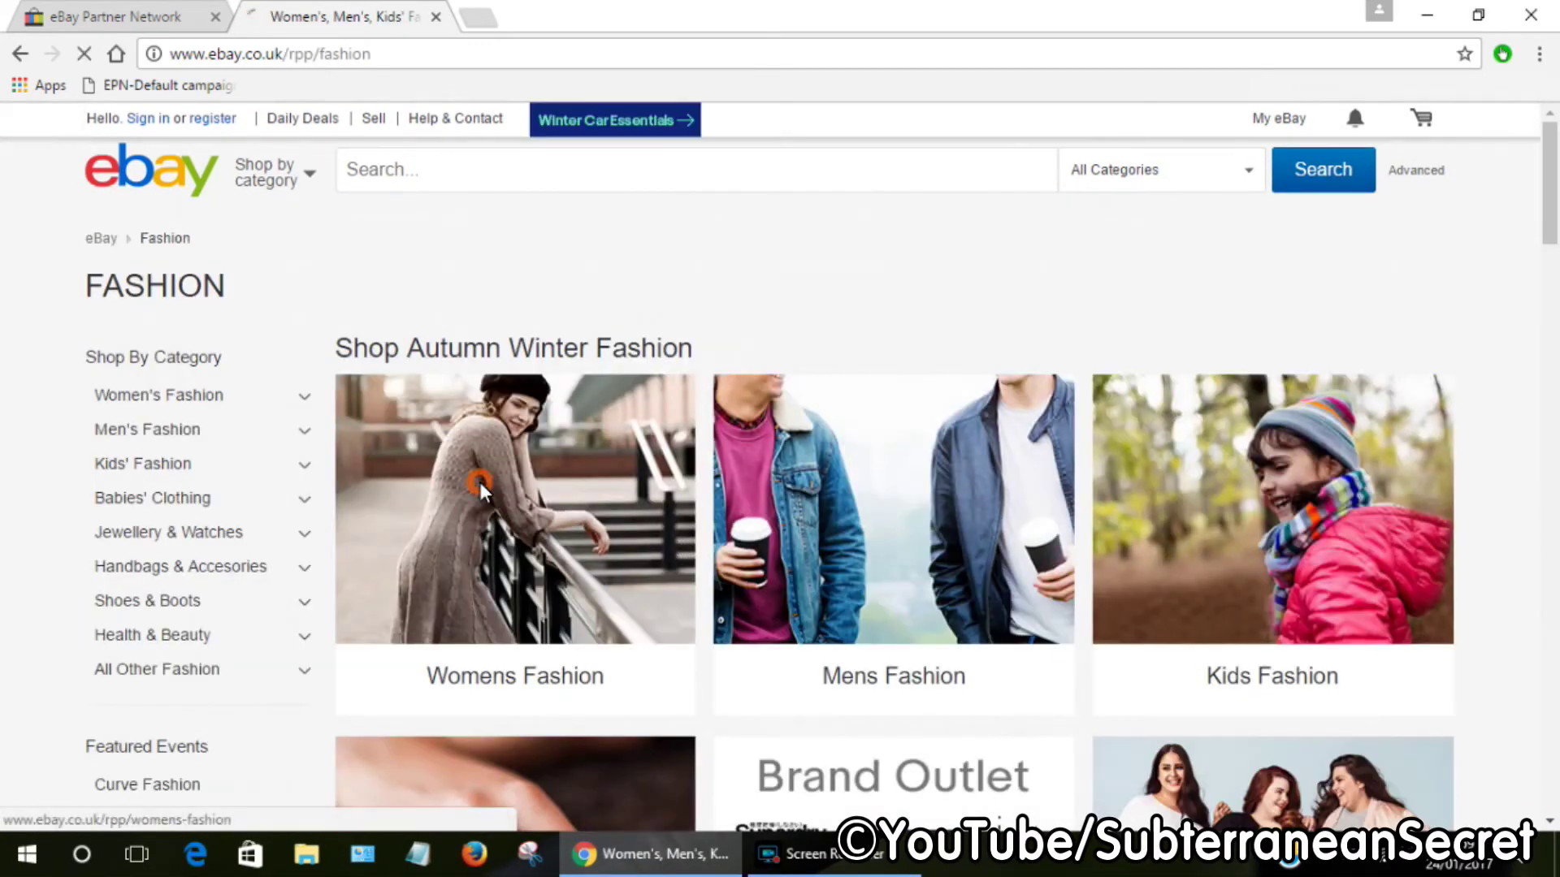
{"action": "left_click", "coordinate": [513, 558]}
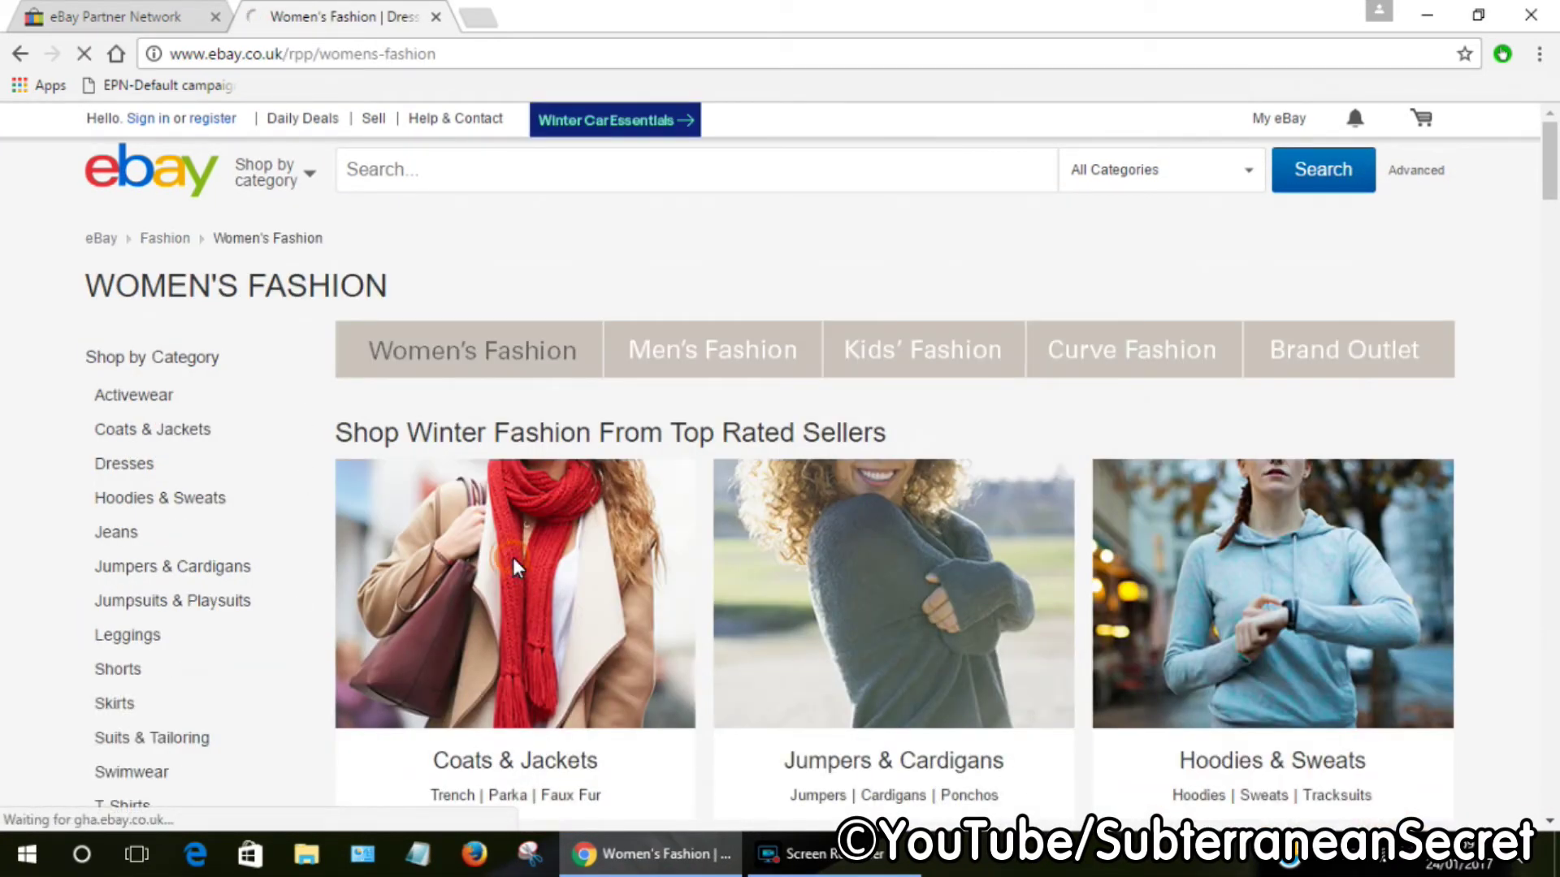
{"action": "scroll", "coordinate": [1548, 268], "scroll_direction": "down", "scroll_amount": 6}
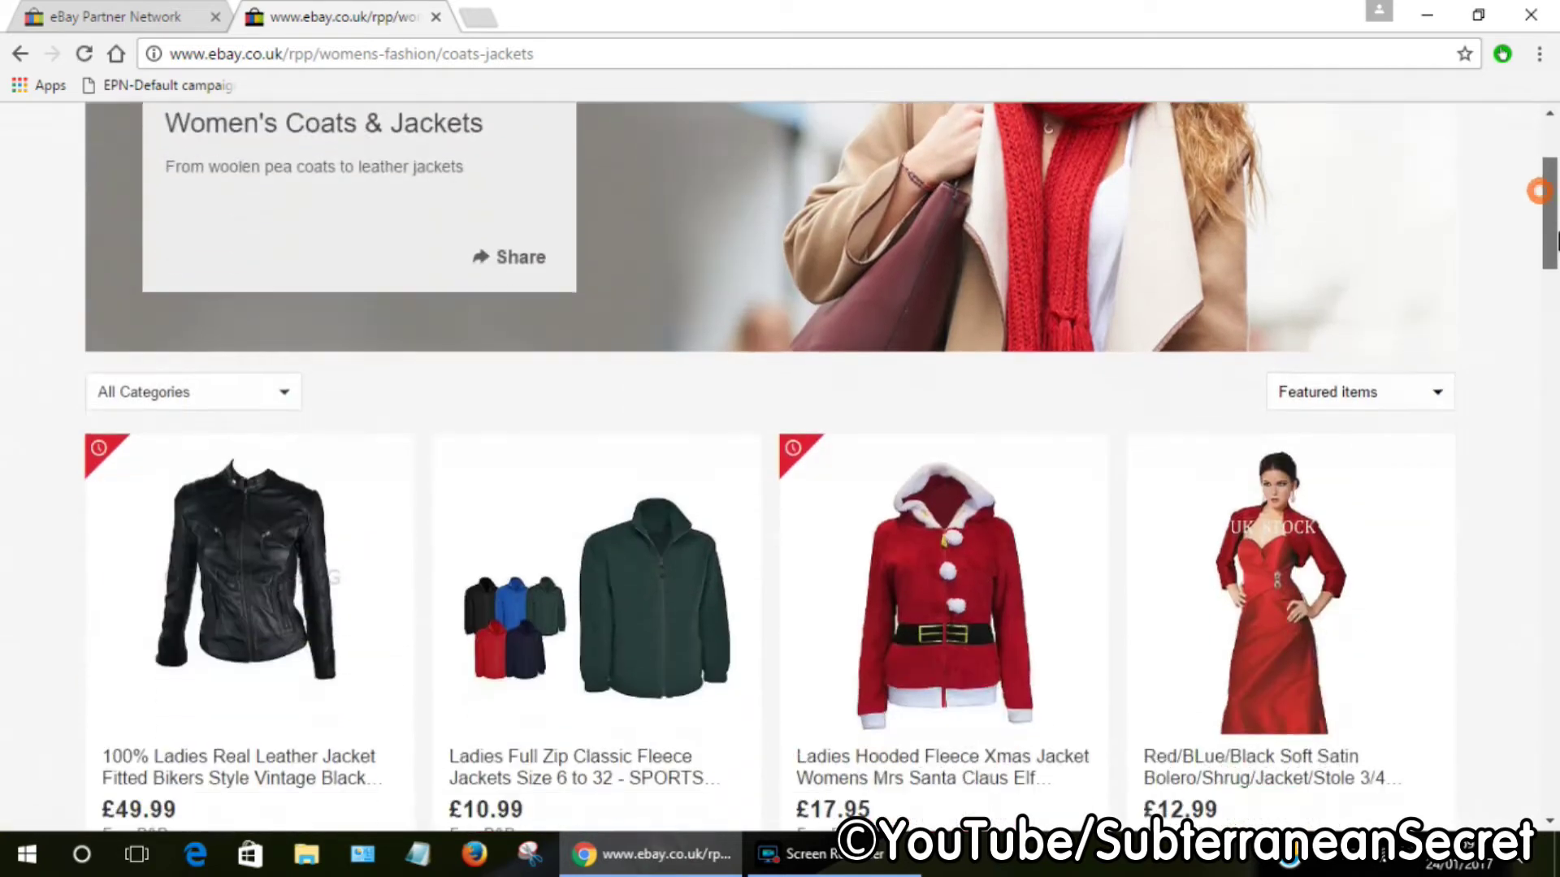
{"action": "left_click", "coordinate": [928, 311]}
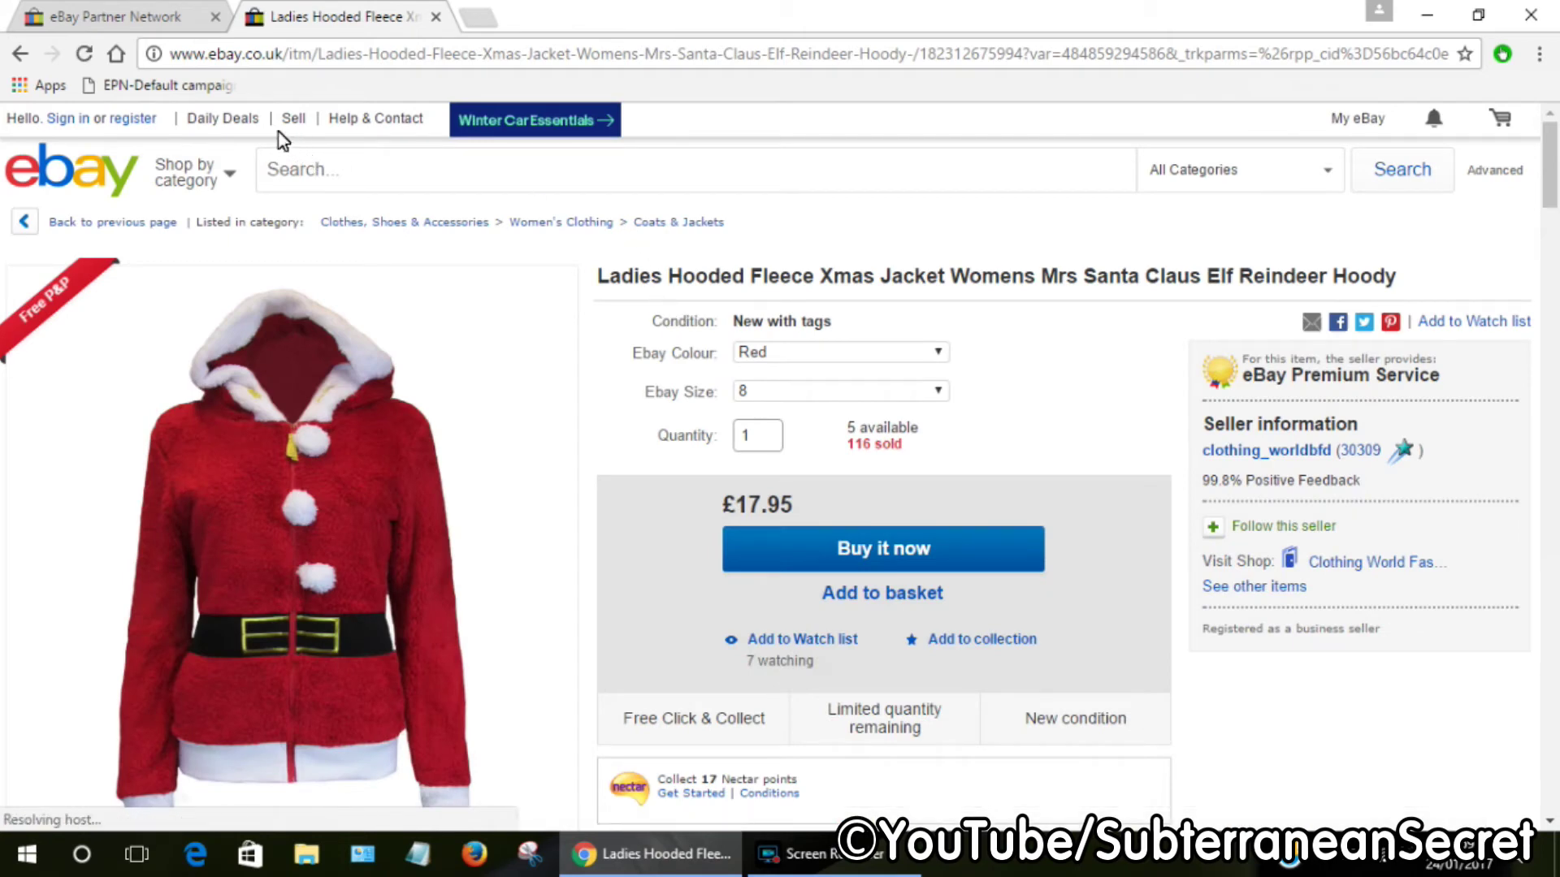
Run the EPN-Default campaign bookmarklet and copy the generated rover link
{"action": "left_click", "coordinate": [169, 92]}
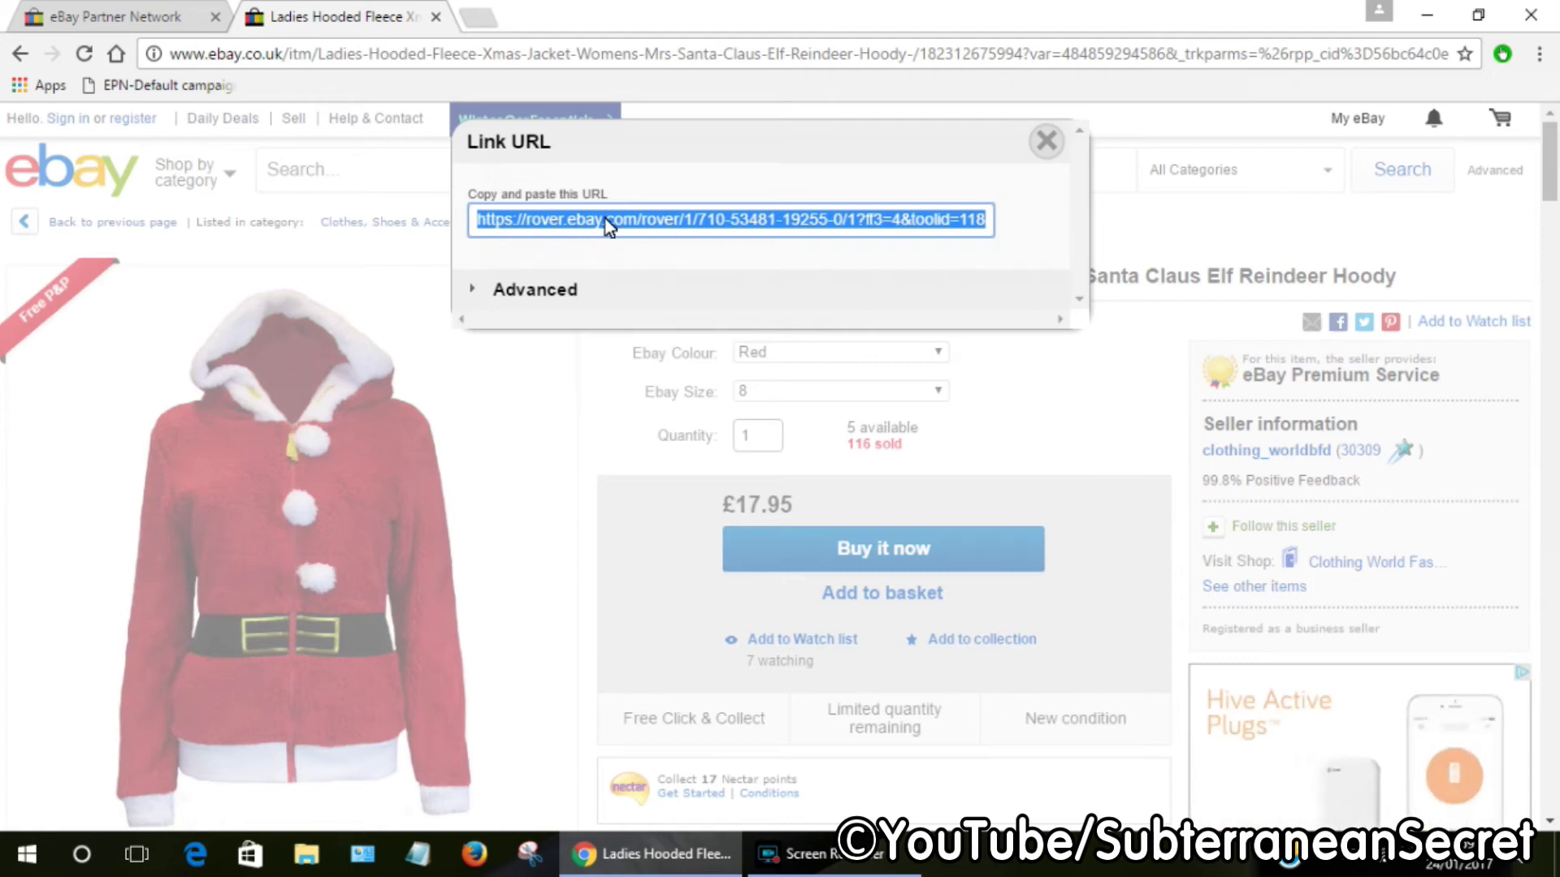
{"action": "right_click", "coordinate": [607, 229]}
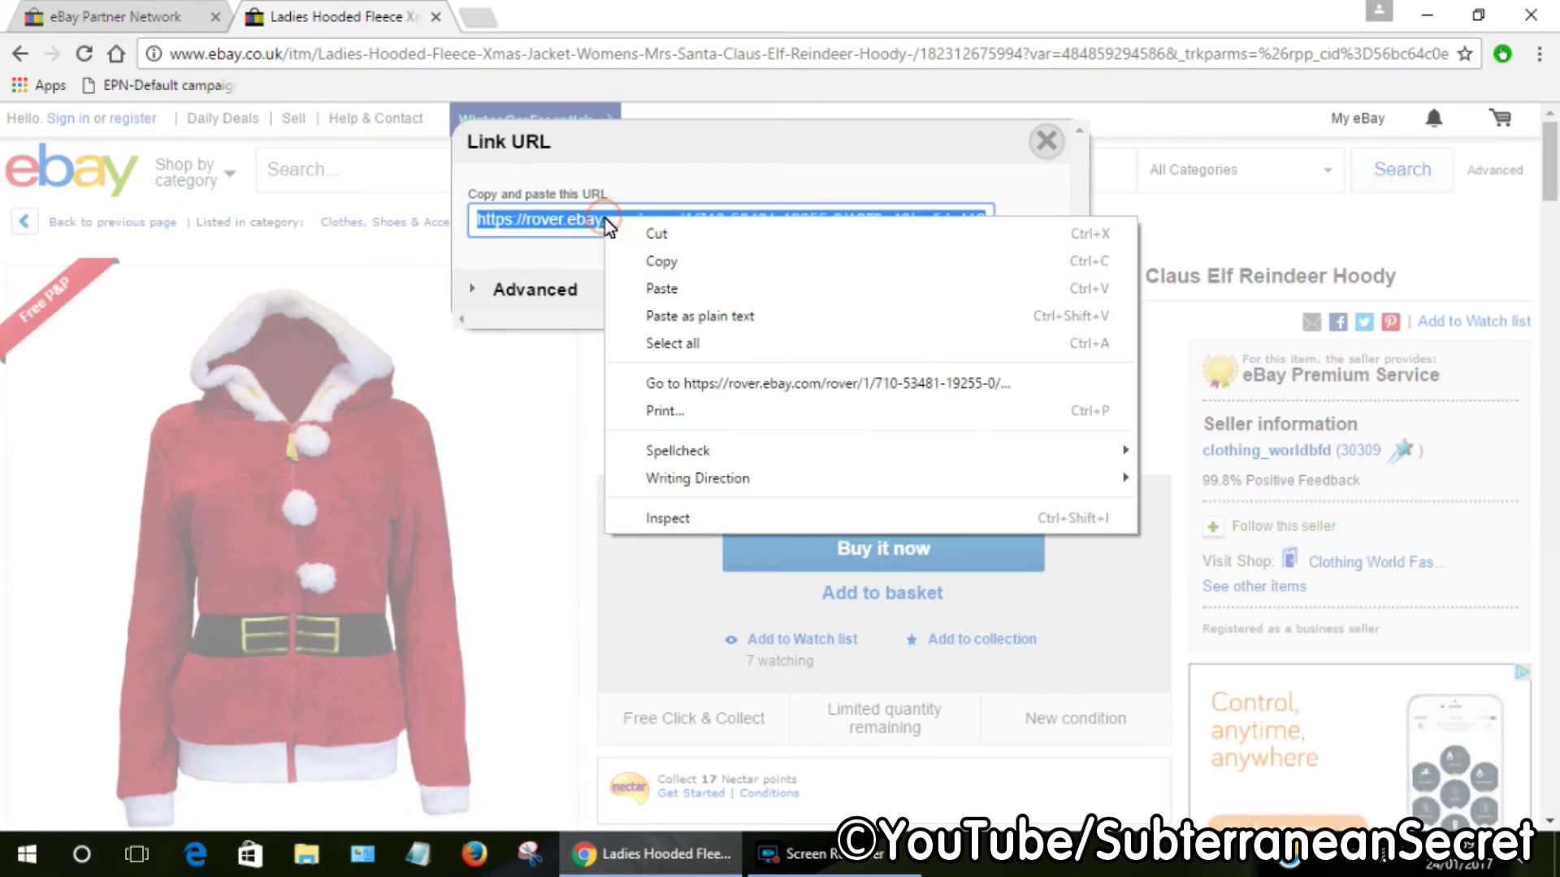
{"action": "left_click", "coordinate": [662, 262]}
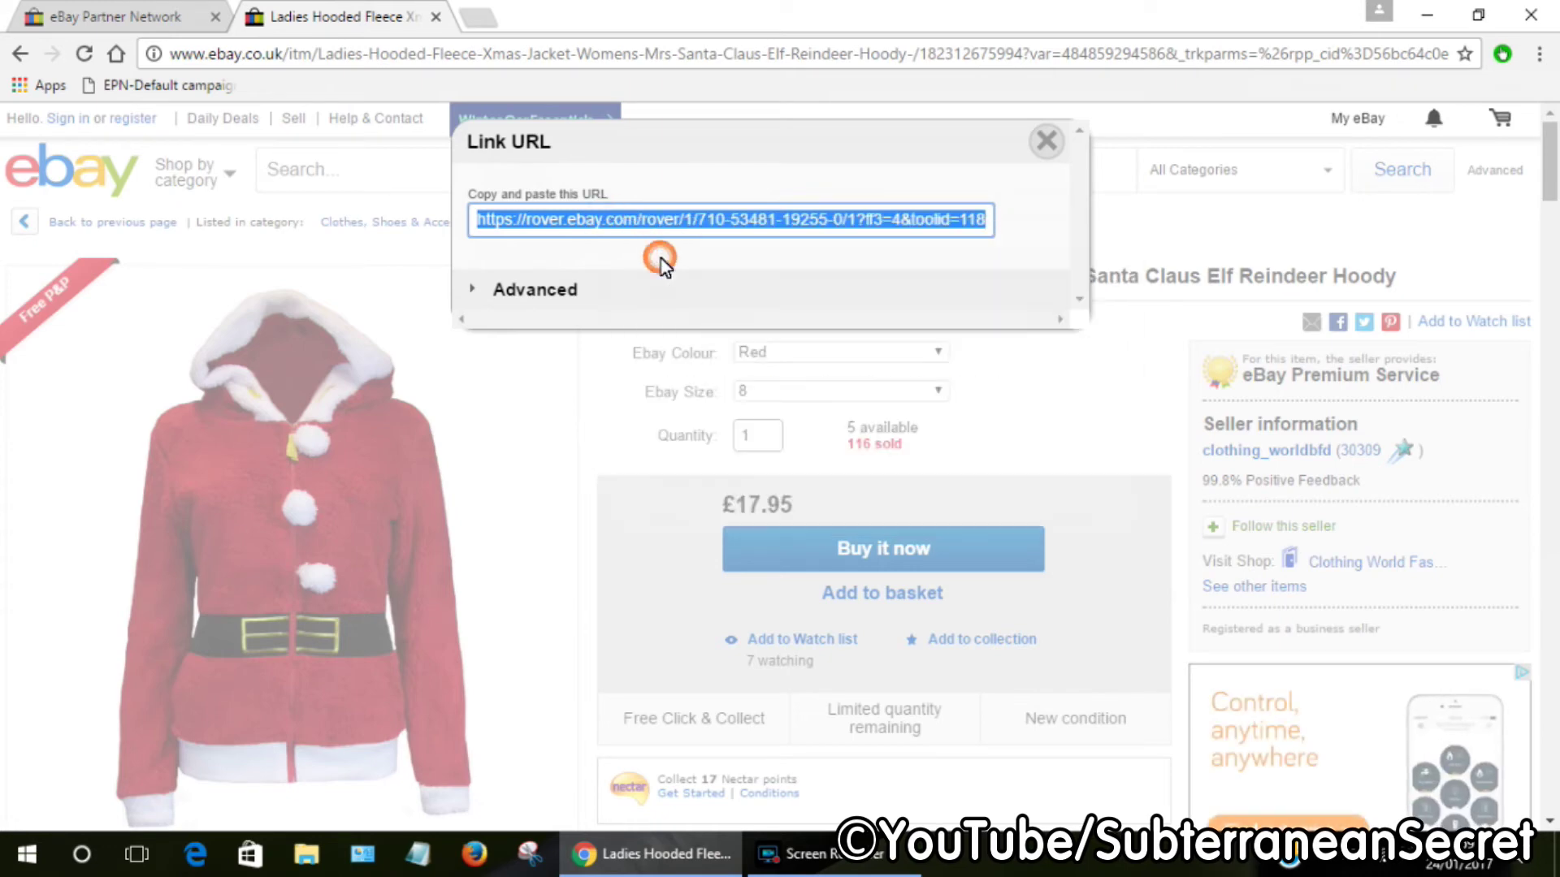
Paste the rover link into a new tab and load it to confirm it opens the jacket listing
{"action": "left_click", "coordinate": [486, 17]}
{"action": "right_click", "coordinate": [426, 57]}
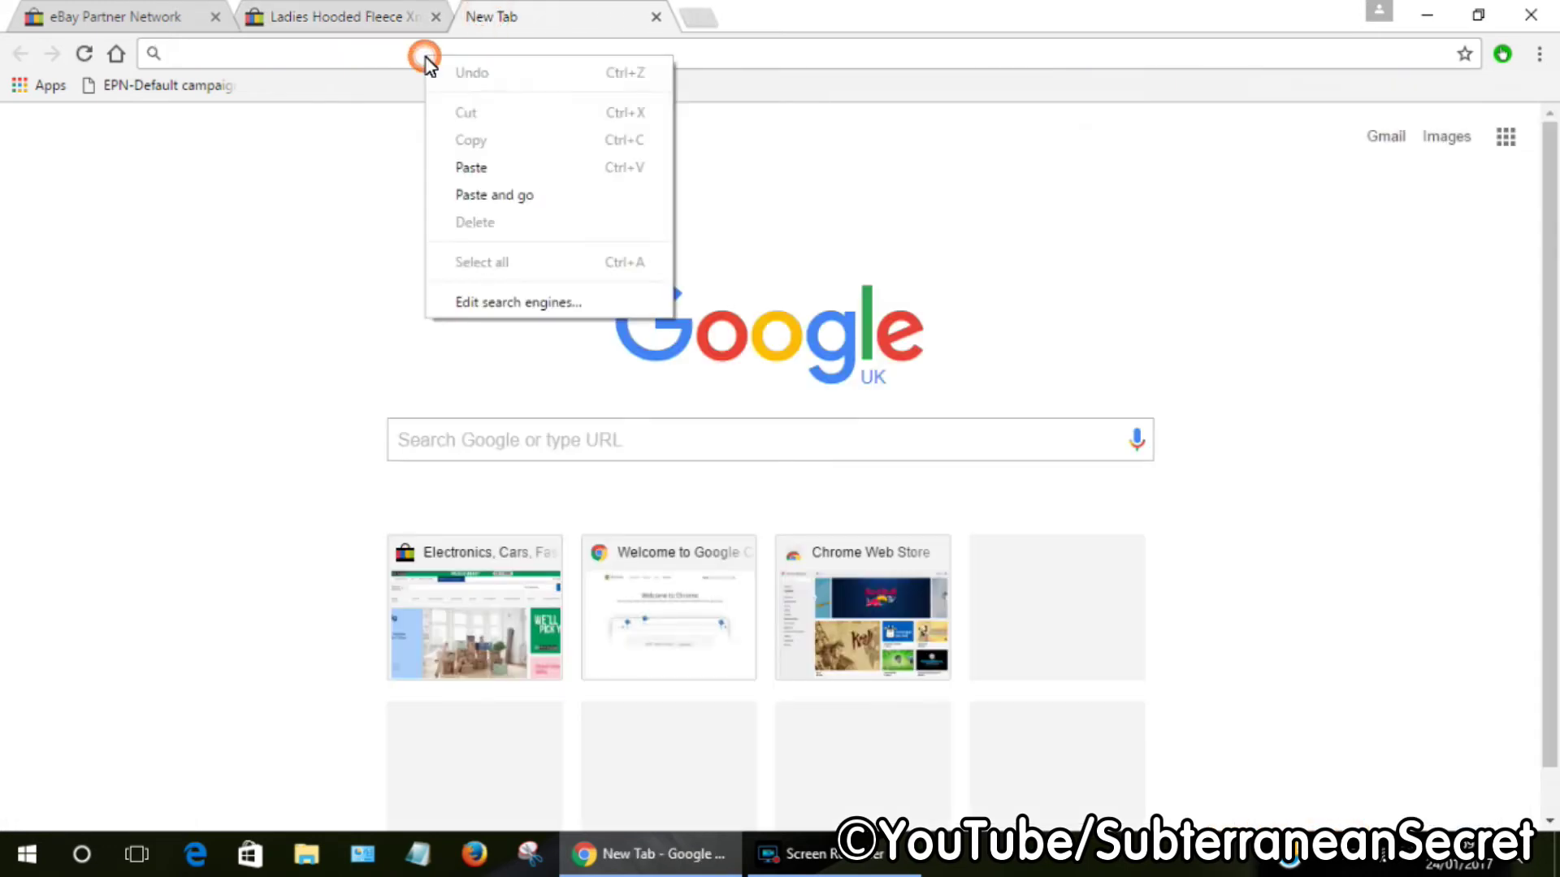
{"action": "left_click", "coordinate": [491, 164]}
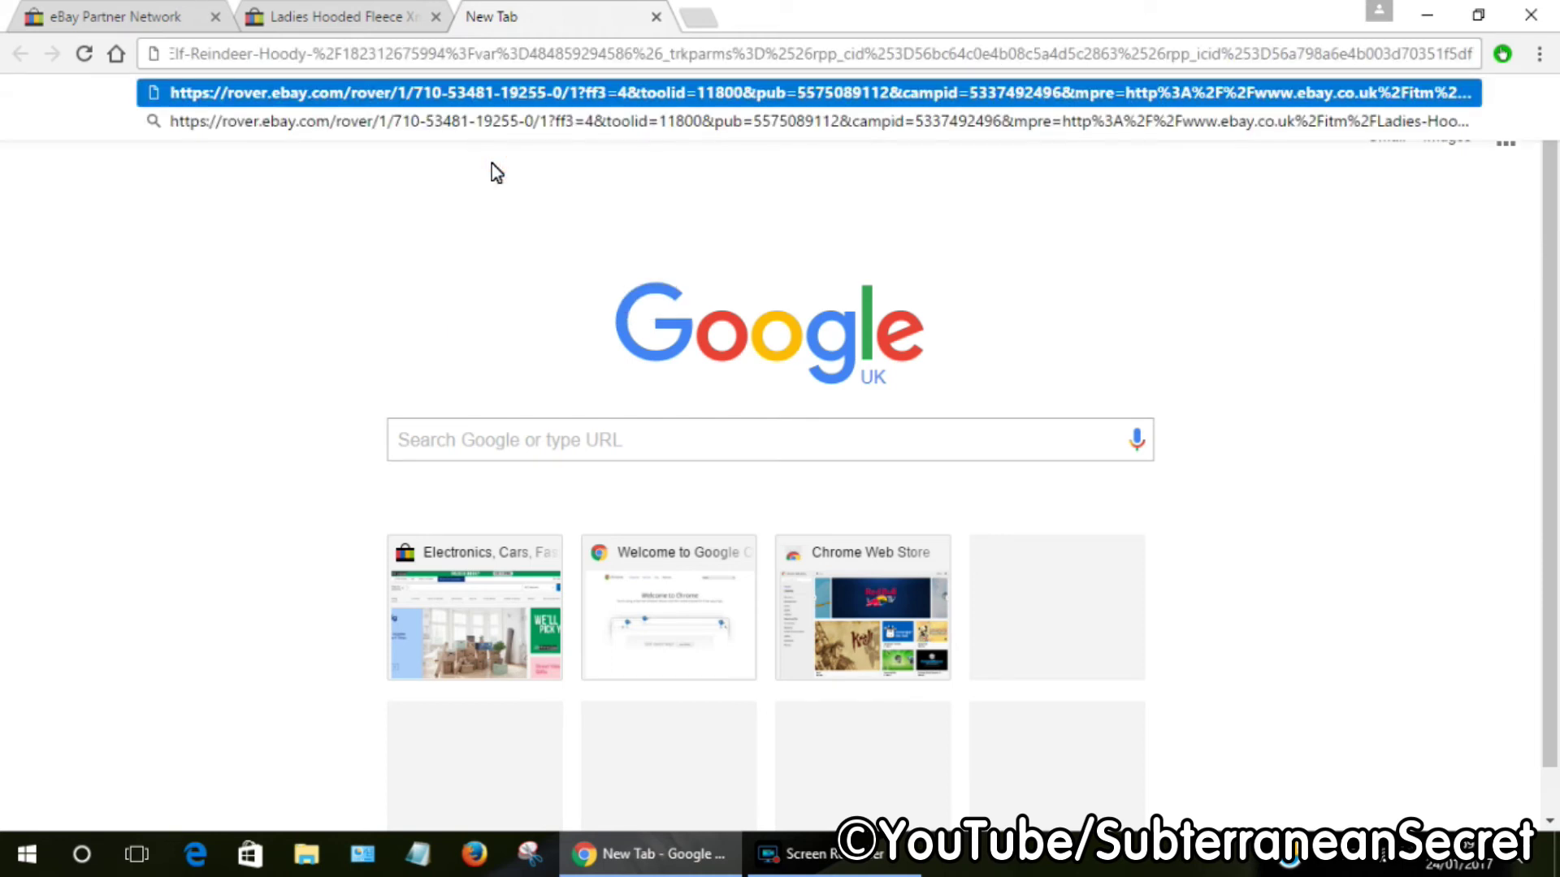
{"action": "key", "text": "Return"}
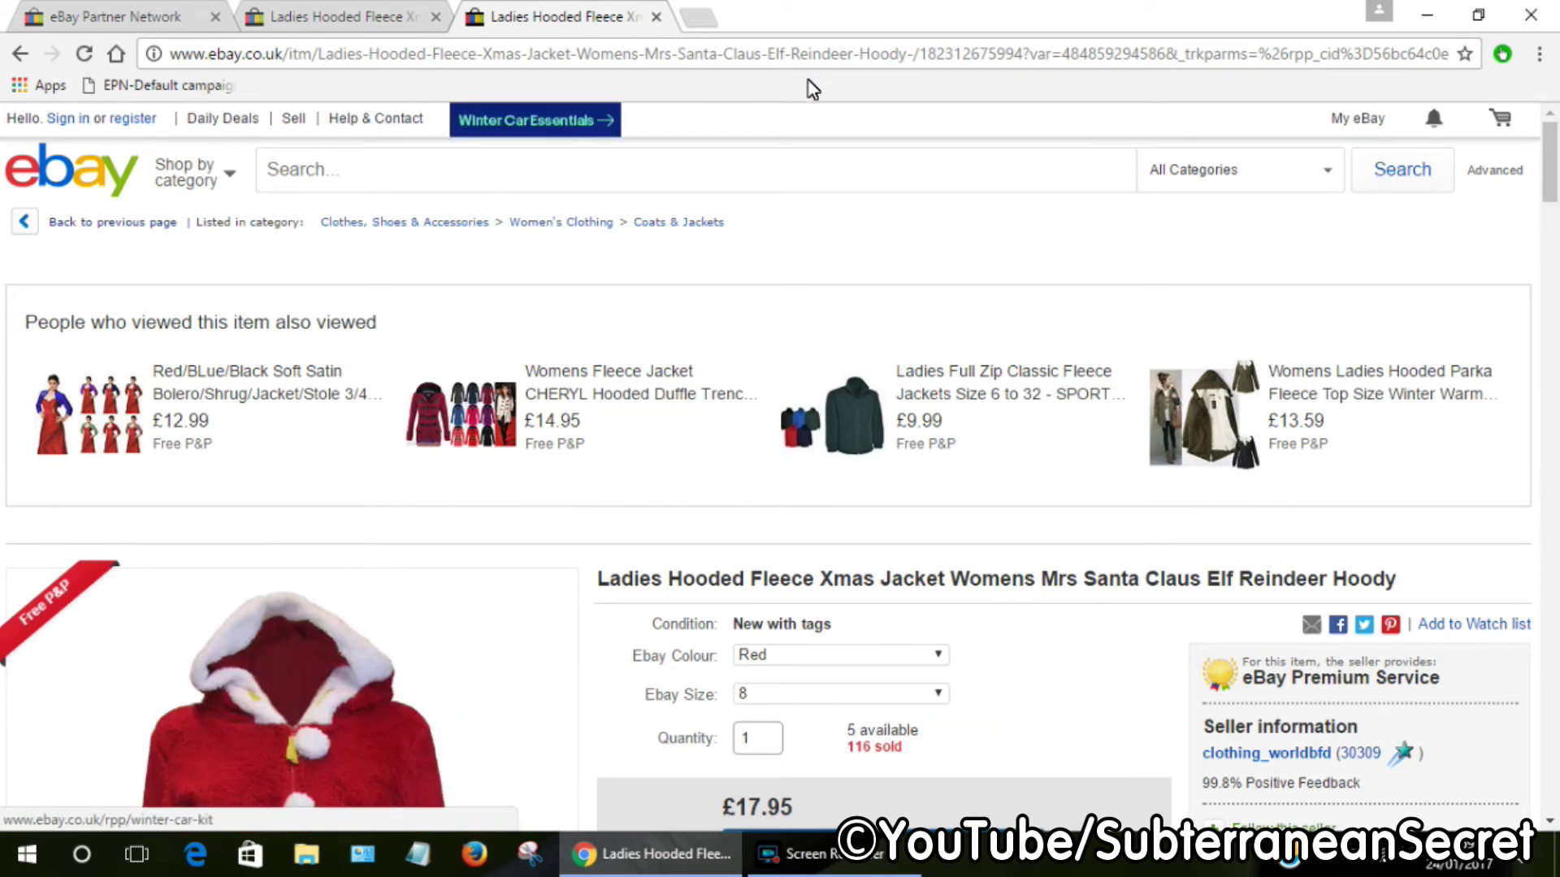
{"action": "left_click_drag", "start_coordinate": [872, 63], "coordinate": [1548, 77]}
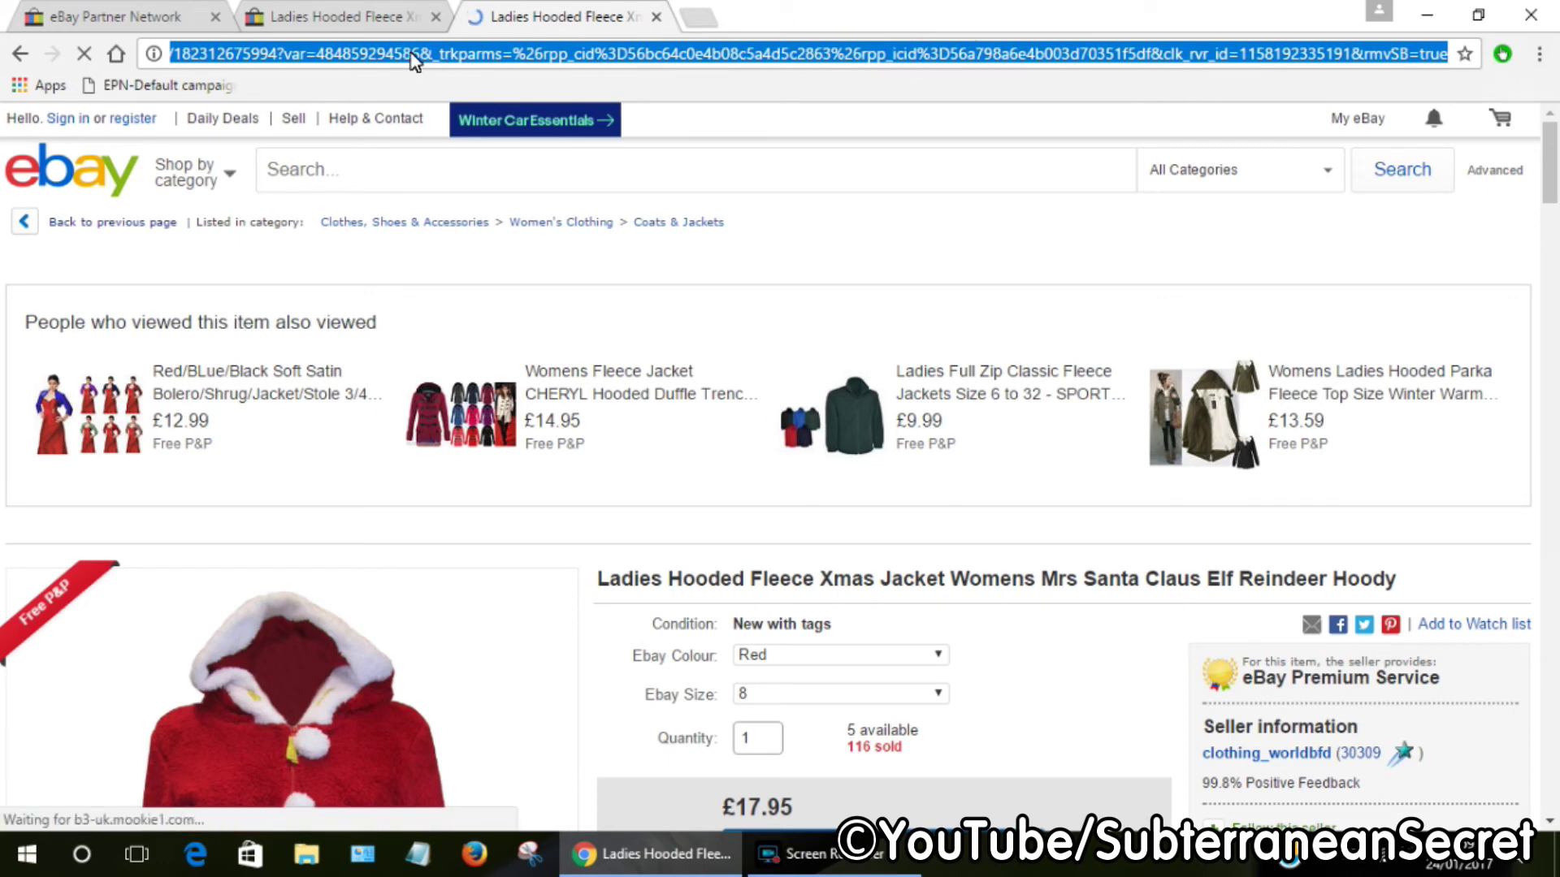
{"action": "left_click", "coordinate": [657, 18]}
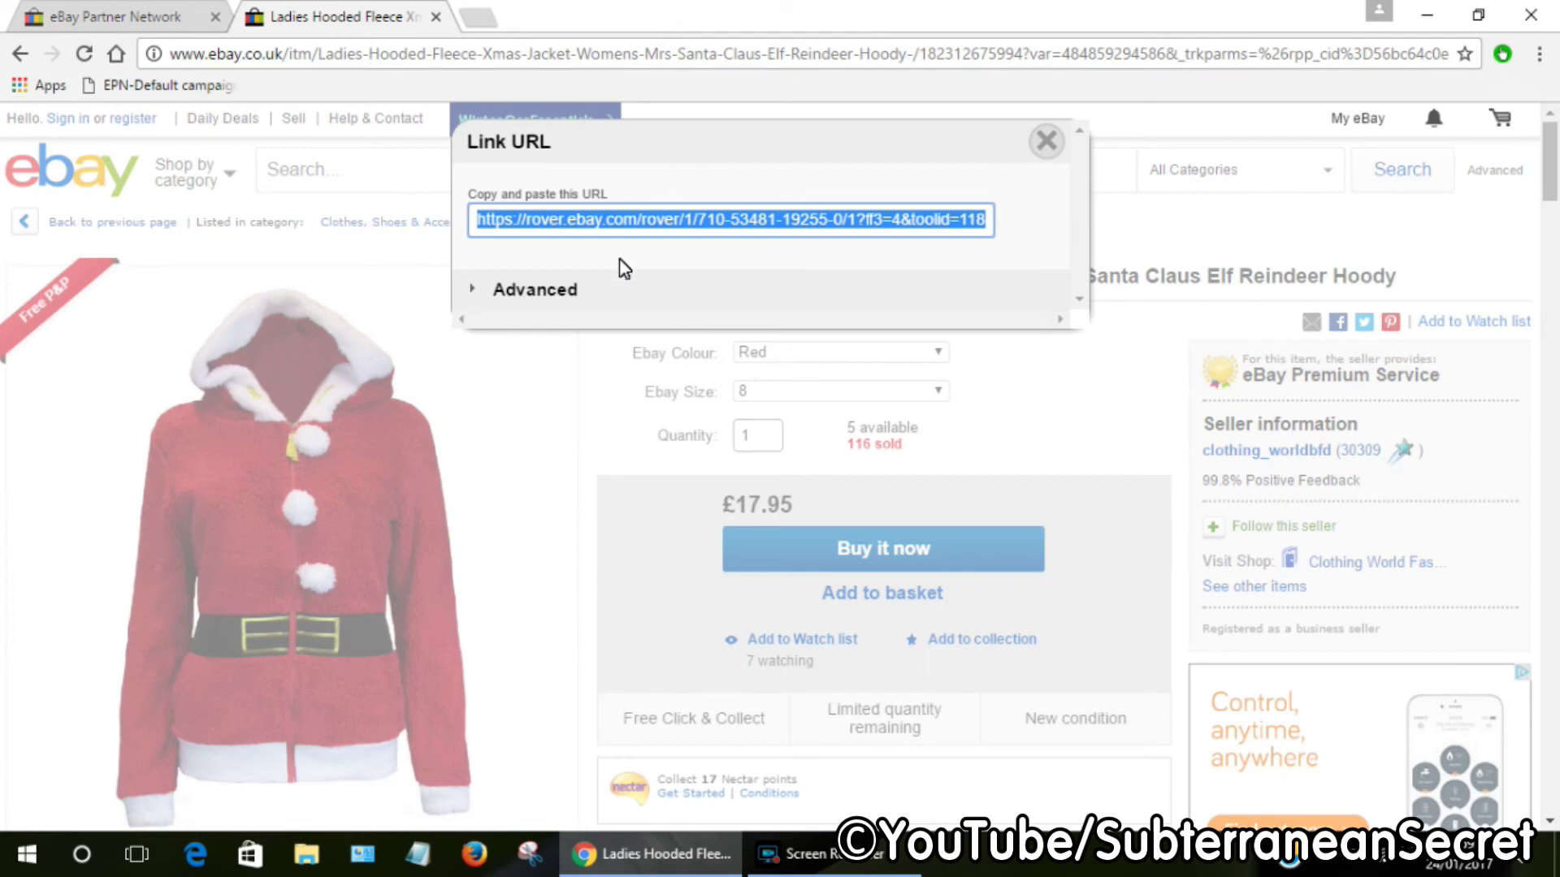
{"action": "left_click", "coordinate": [473, 291]}
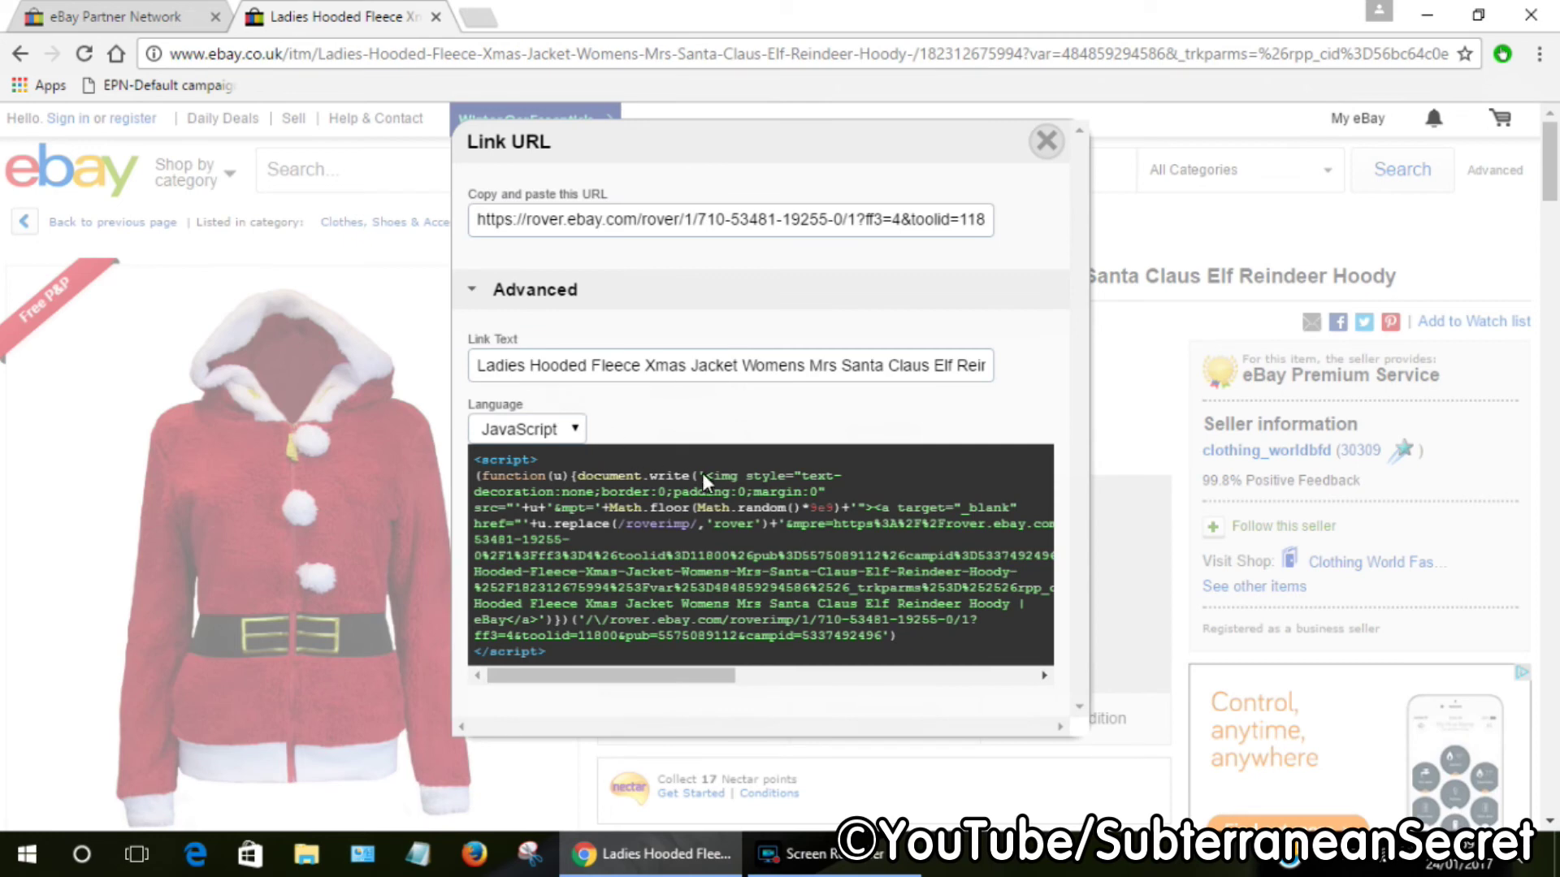
{"action": "left_click", "coordinate": [572, 435]}
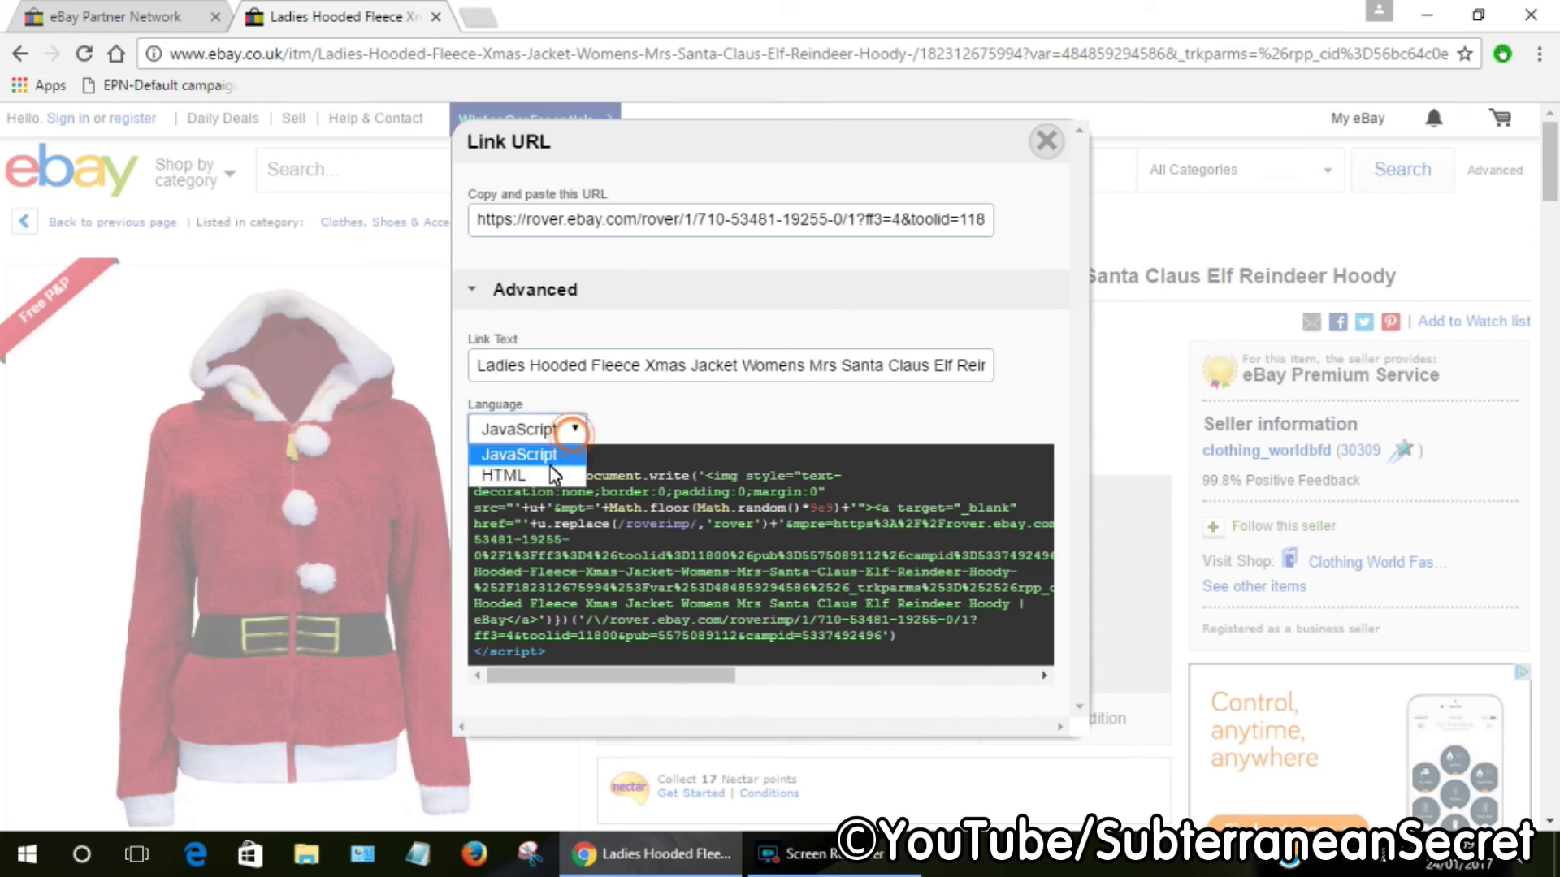
{"action": "left_click", "coordinate": [645, 430]}
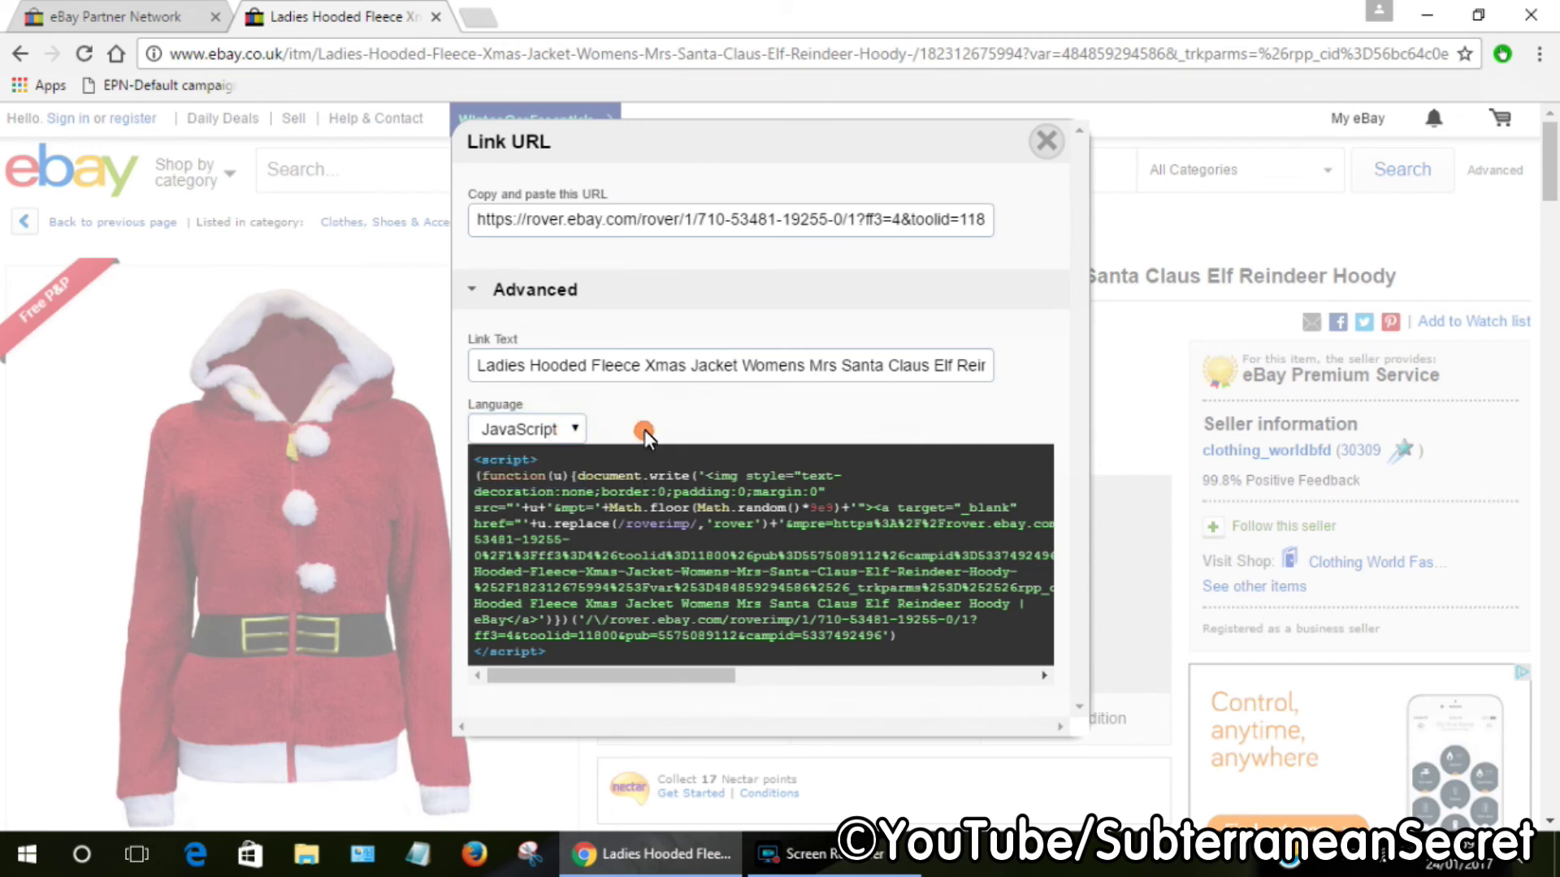
{"action": "left_click", "coordinate": [475, 291]}
{"action": "left_click", "coordinate": [533, 217]}
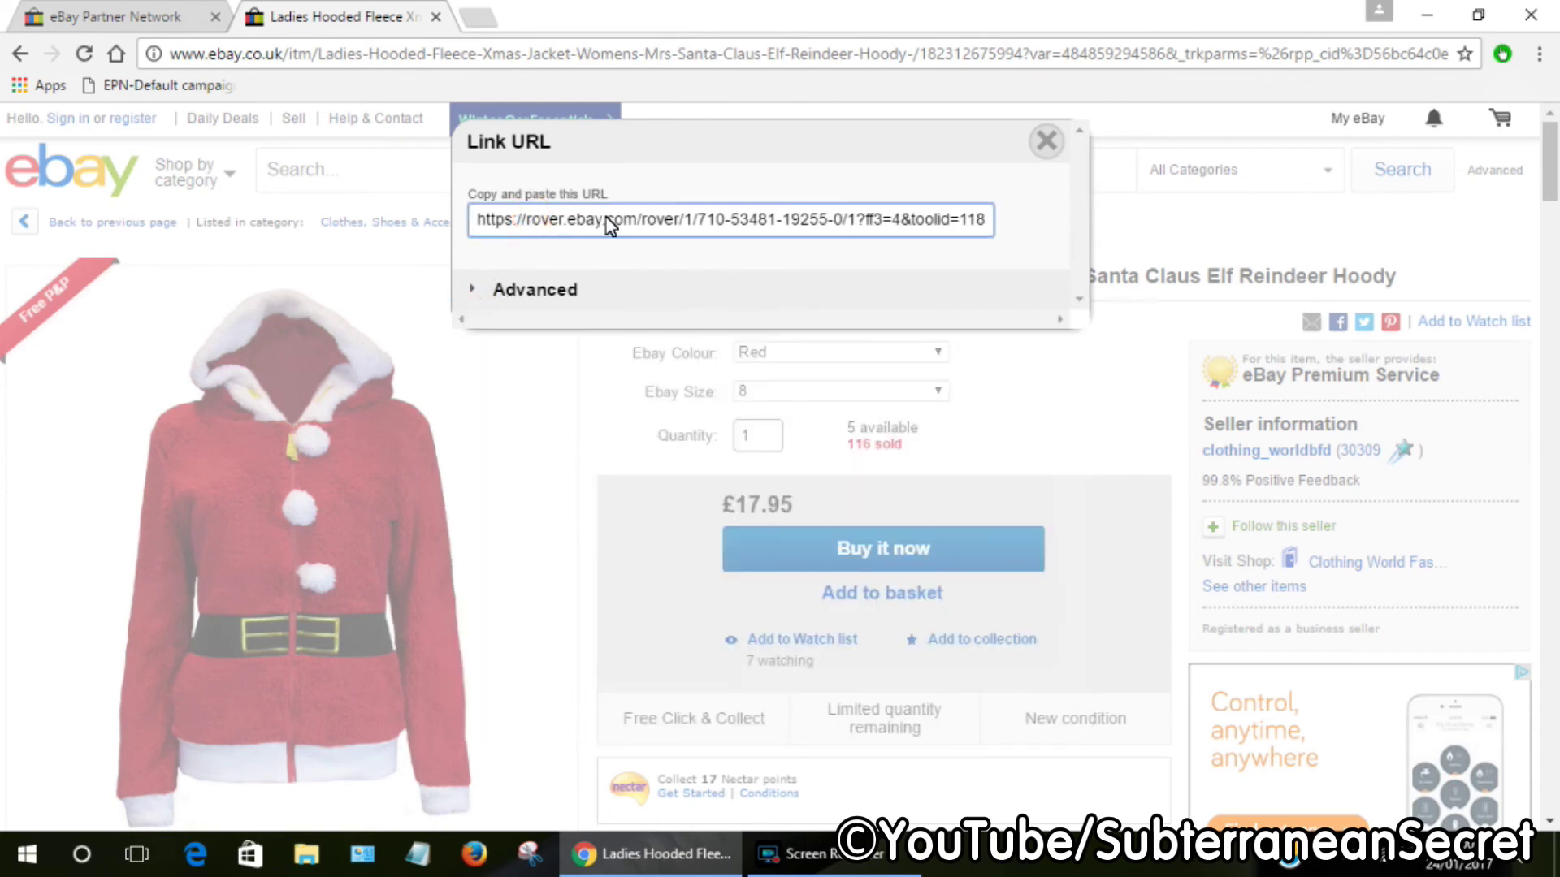
Dismiss the Link URL dialog with Esc, then select the EPN-Default campaign bookmarklet again
{"action": "key", "text": "Escape"}
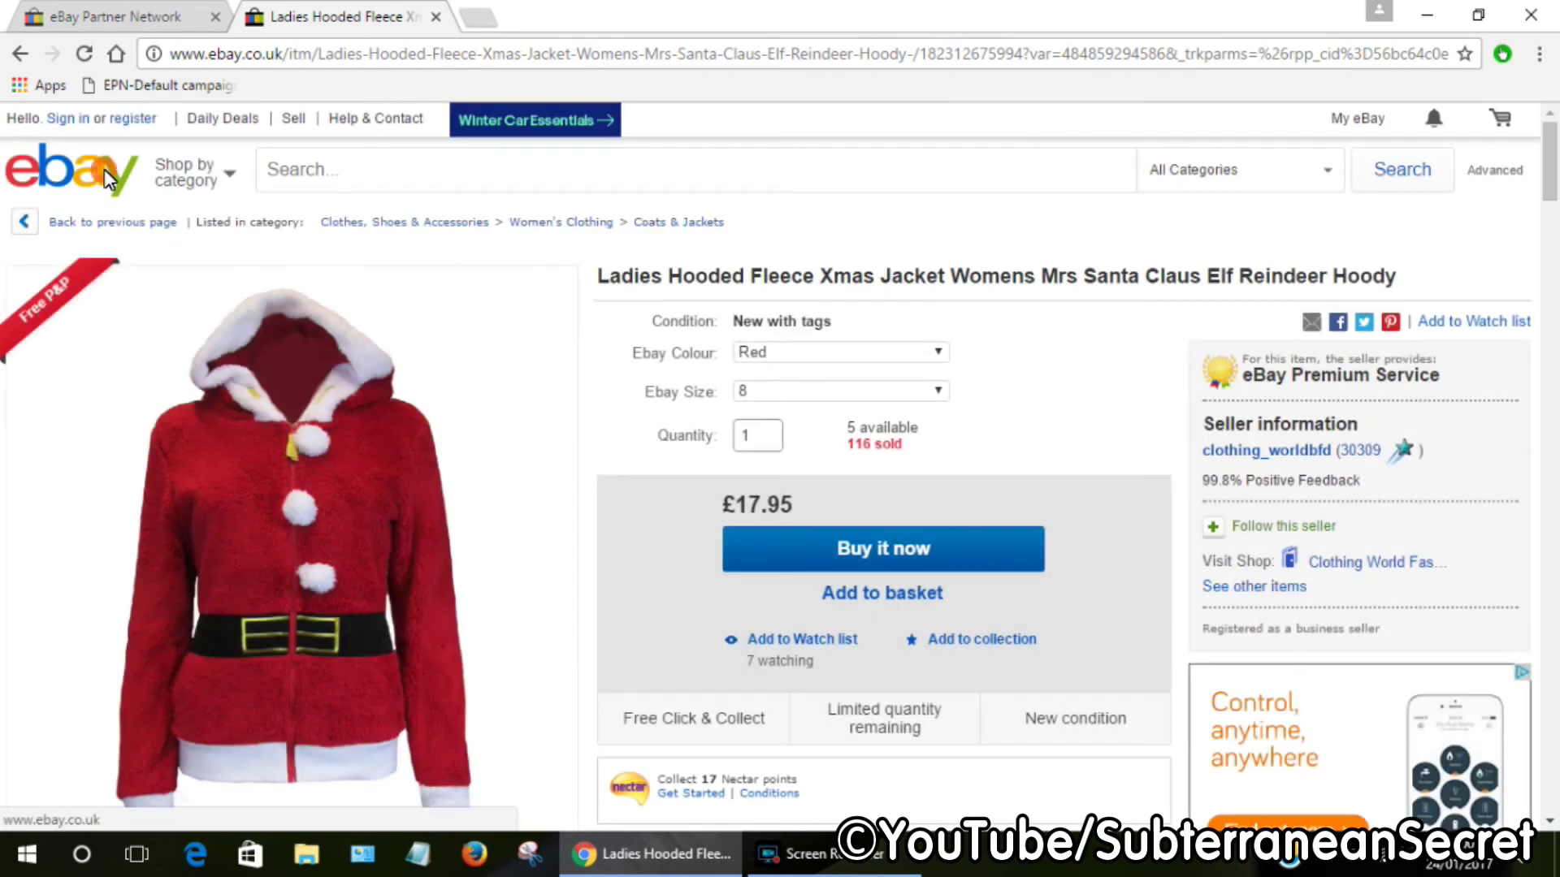
{"action": "left_click", "coordinate": [175, 88]}
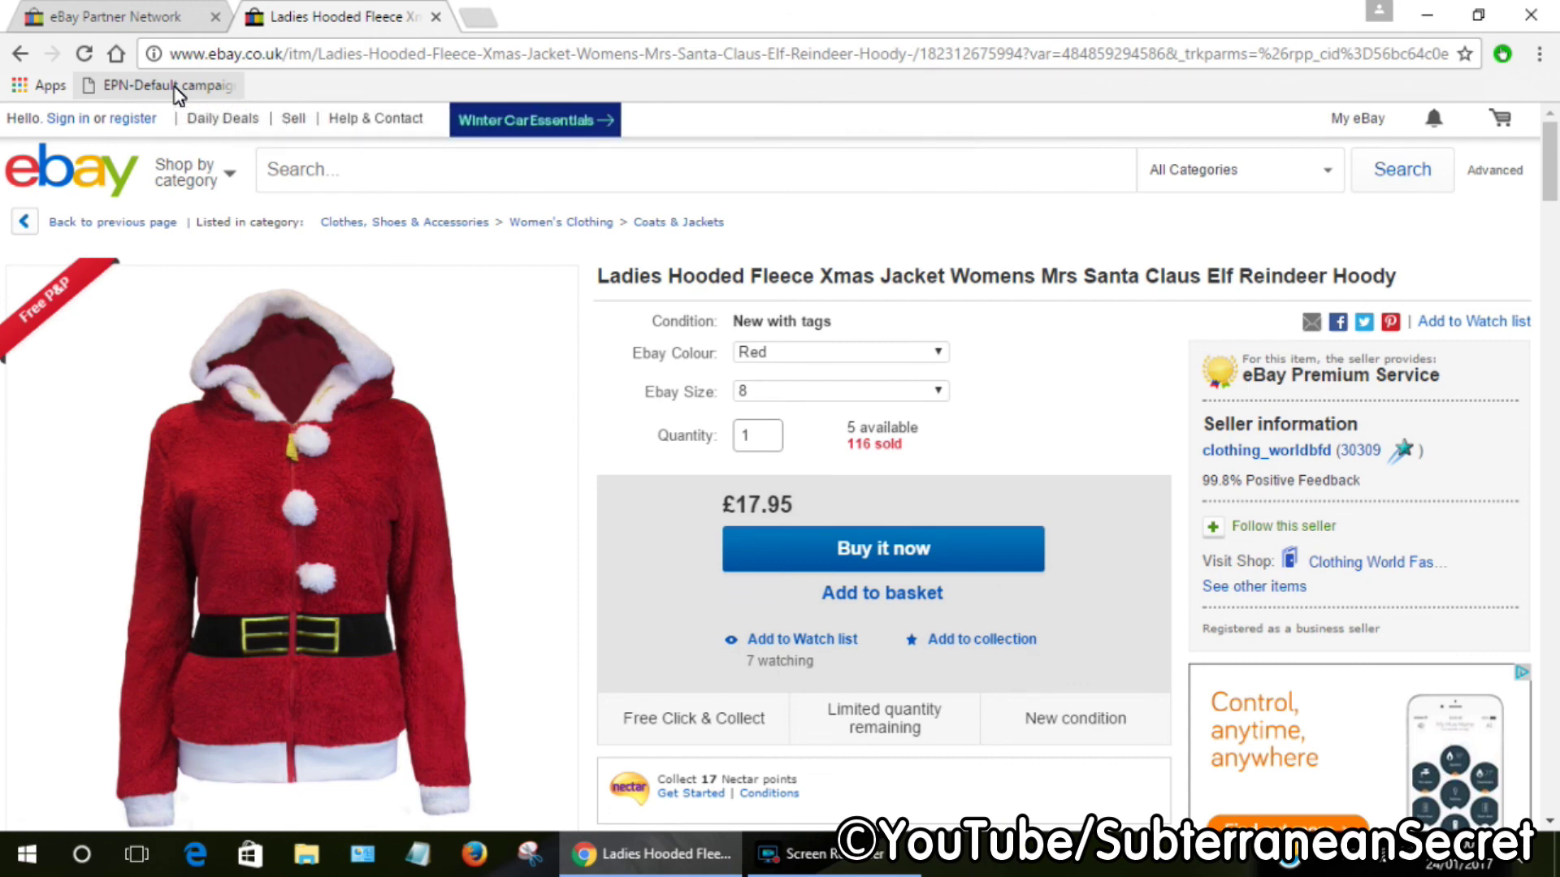